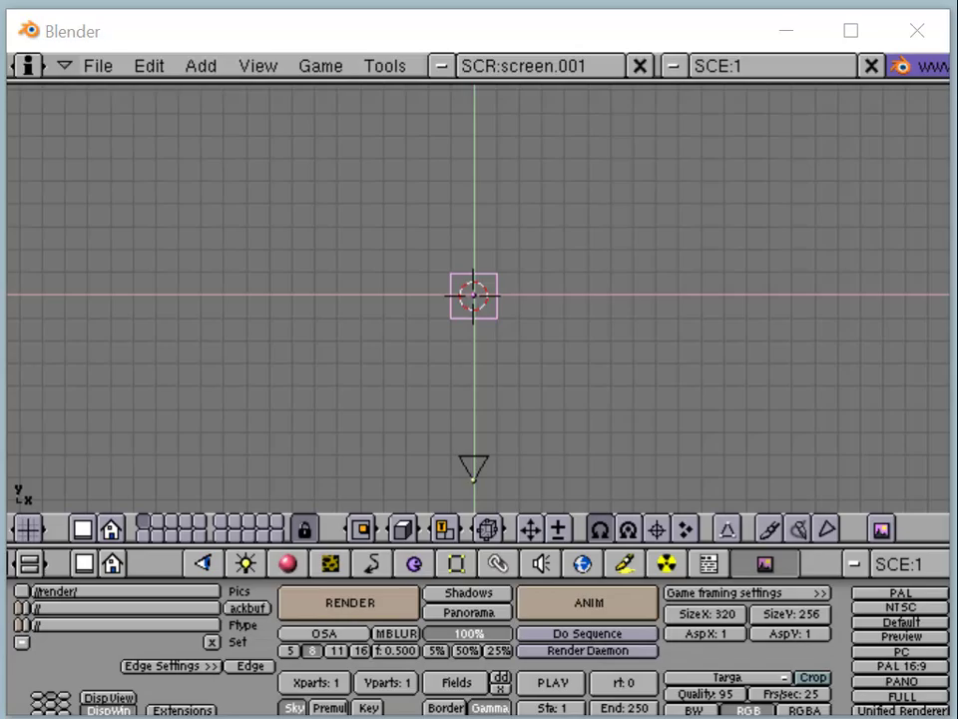
# Place the 3D cursor right of the plane and orbit to a low perspective view.
pyautogui.click(617, 343)
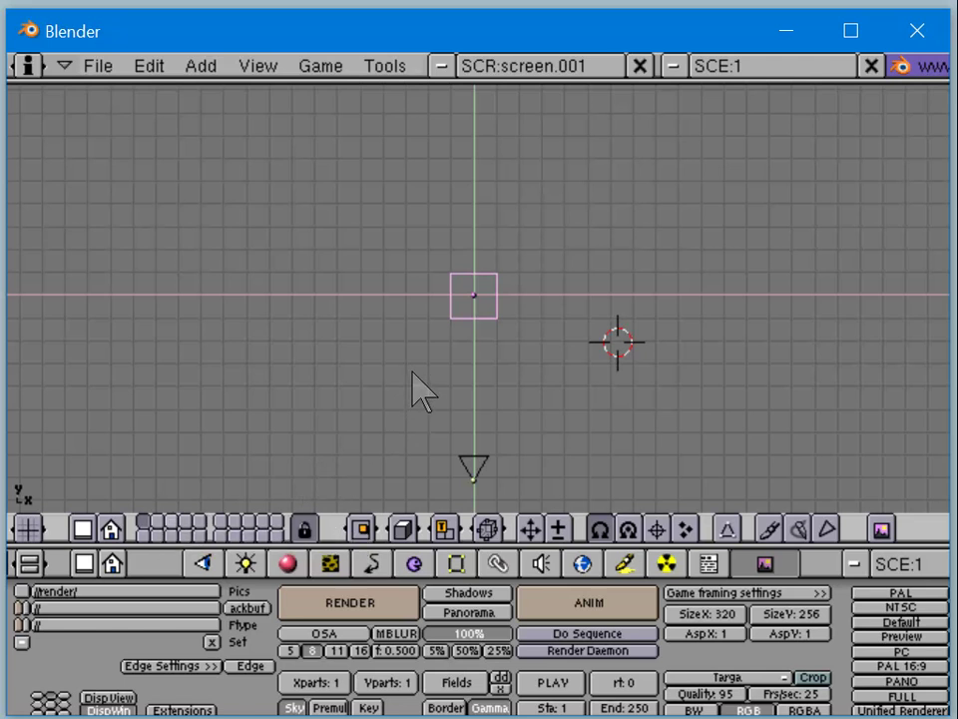
pyautogui.press('KP_5')
pyautogui.moveTo(402, 380); pyautogui.dragTo(290, 210, button='middle')
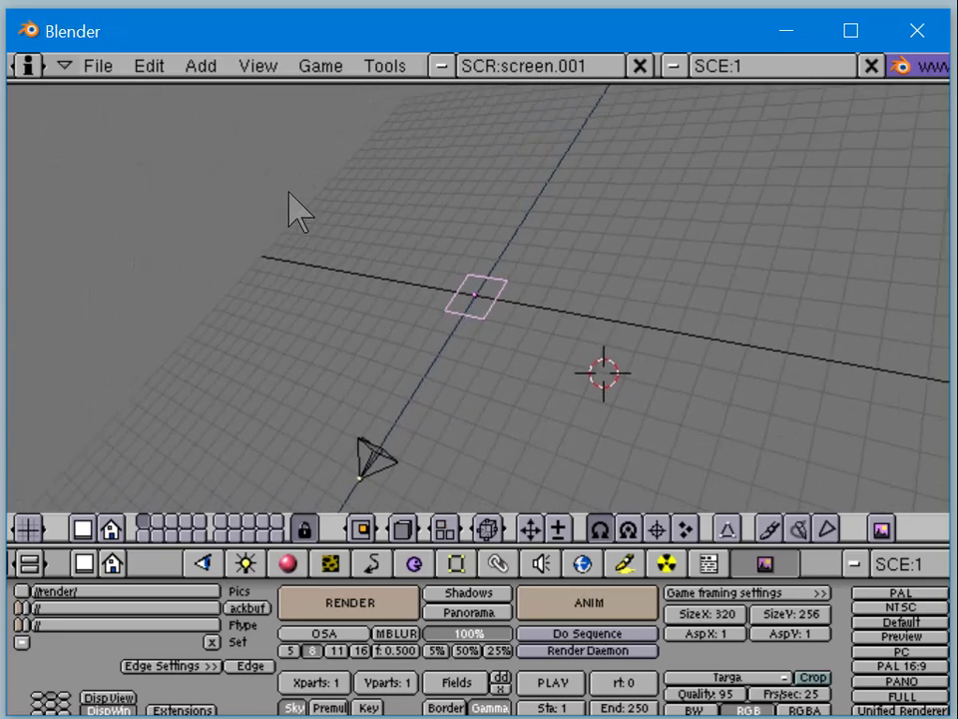
pyautogui.moveTo(349, 367); pyautogui.dragTo(348, 257, button='middle')
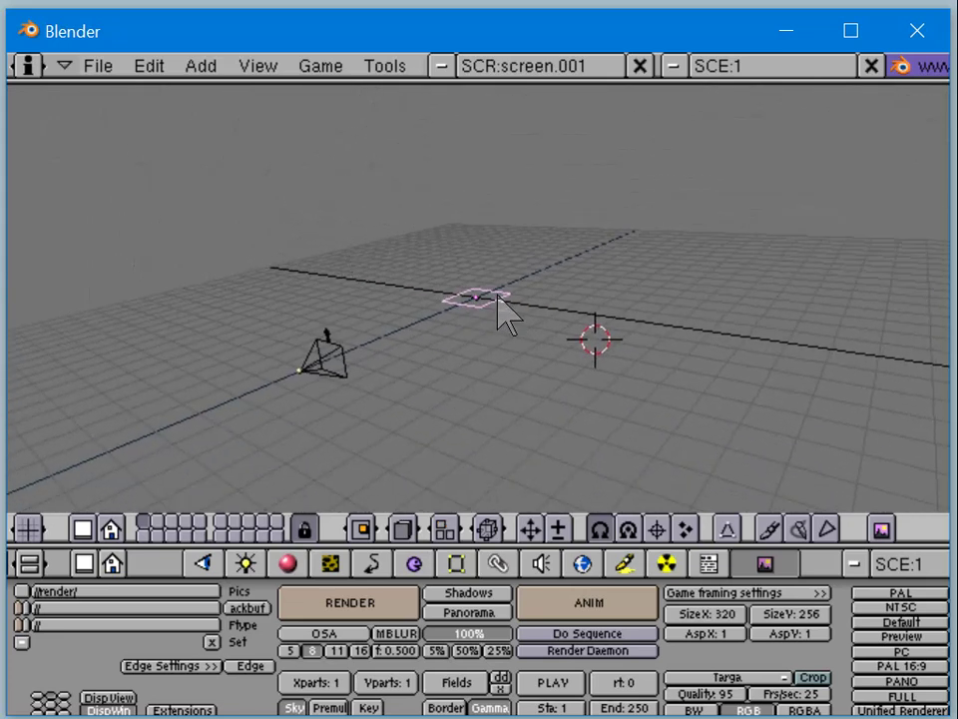
# Move the plane to layer 2 with M.
pyautogui.press('m')
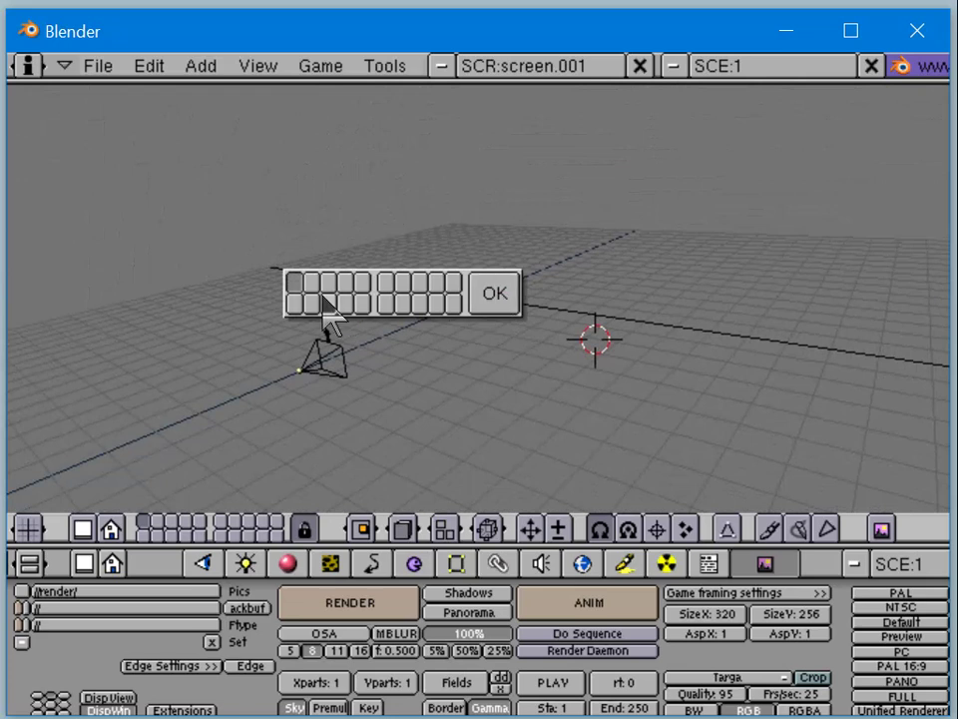
pyautogui.click(312, 284)
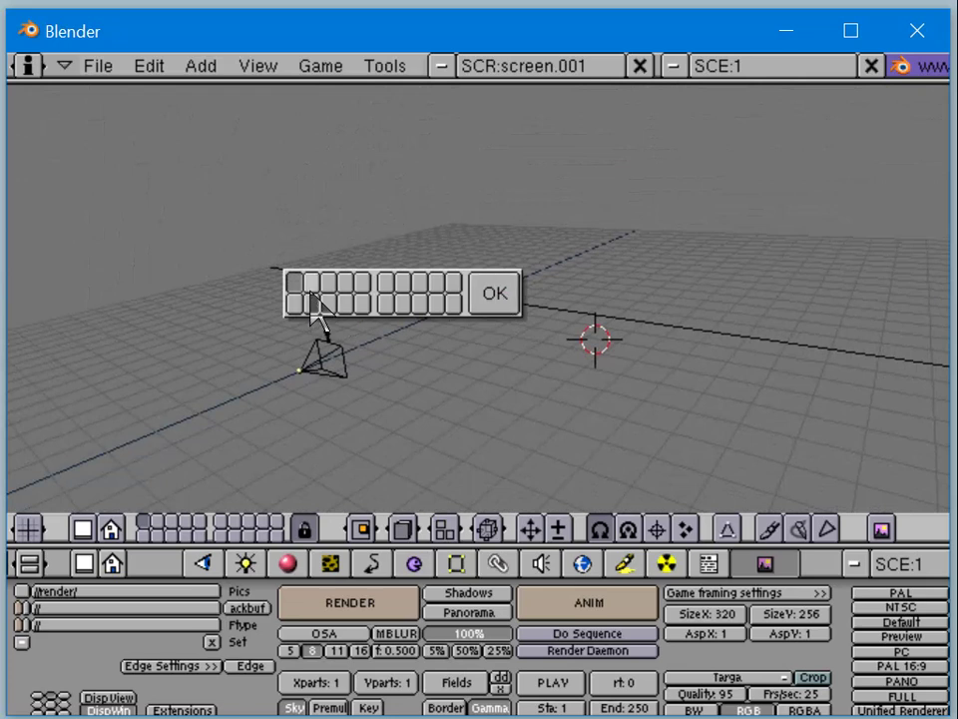
pyautogui.click(489, 299)
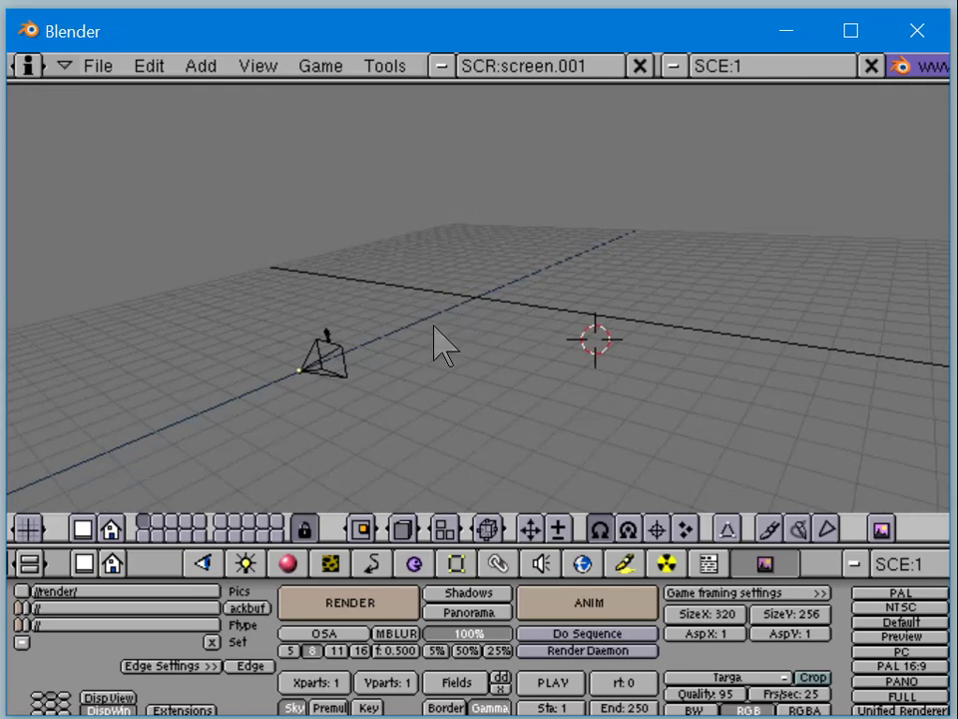
# Toggle the layer buttons until only layer 2 with the plane is shown.
pyautogui.keyDown('shift'); pyautogui.click(162, 533); pyautogui.keyUp('shift')
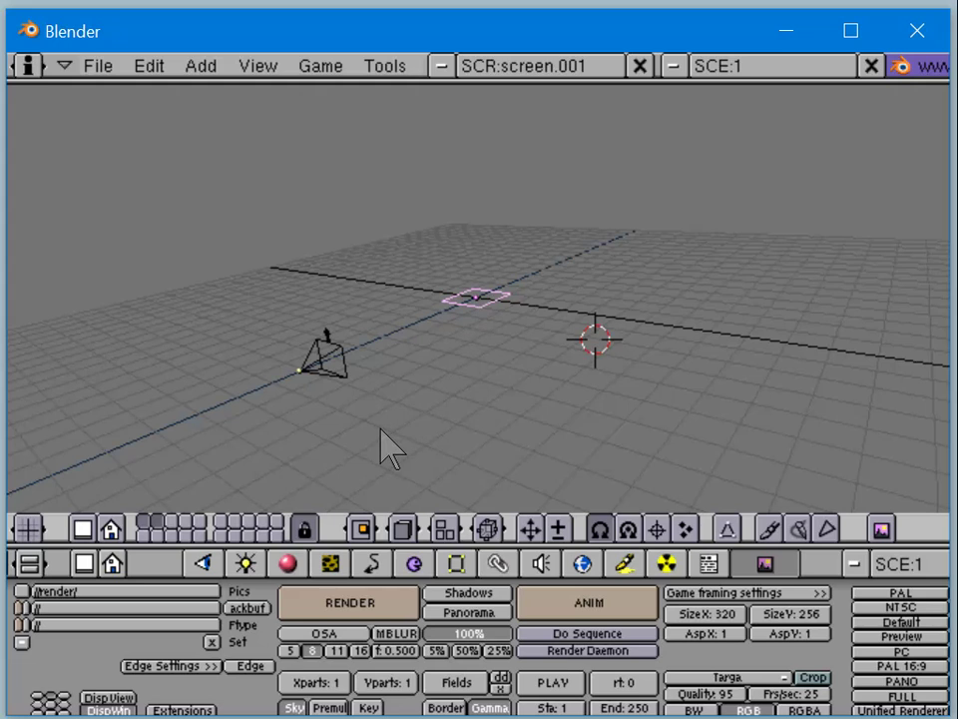
pyautogui.click(150, 529)
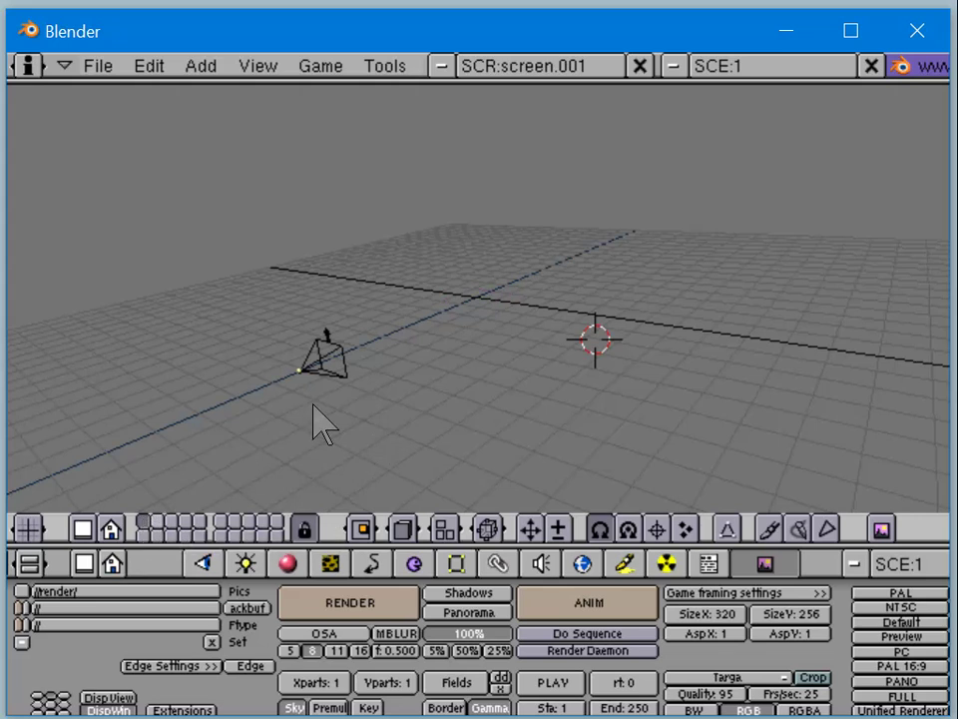
pyautogui.click(152, 530)
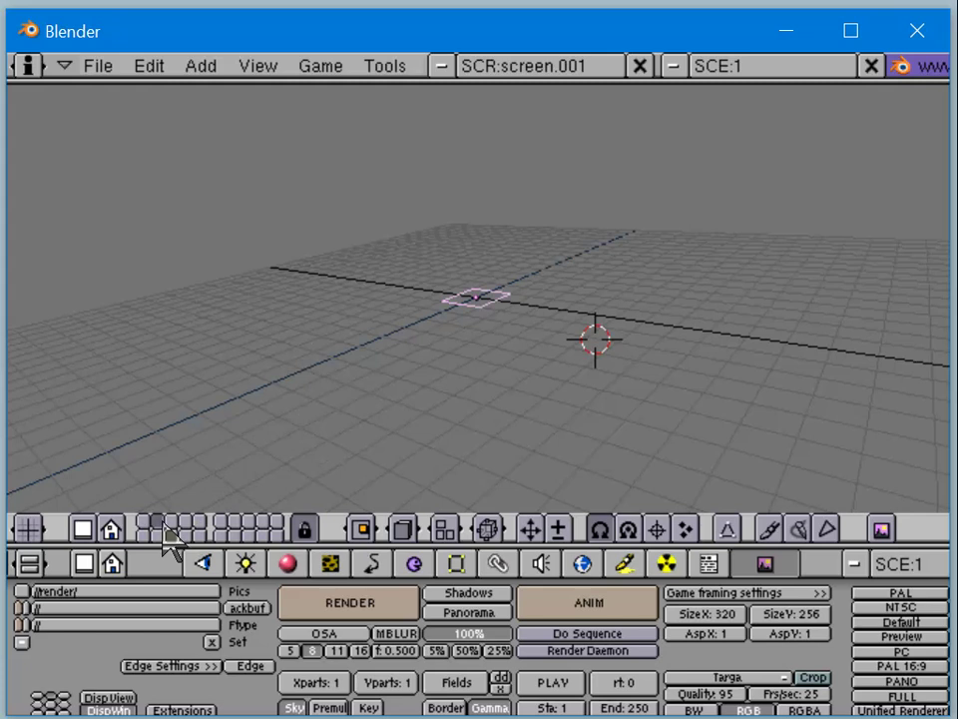
# View layers 3, 4 and others, including one in the second group, to confirm they are empty.
pyautogui.click(170, 525)
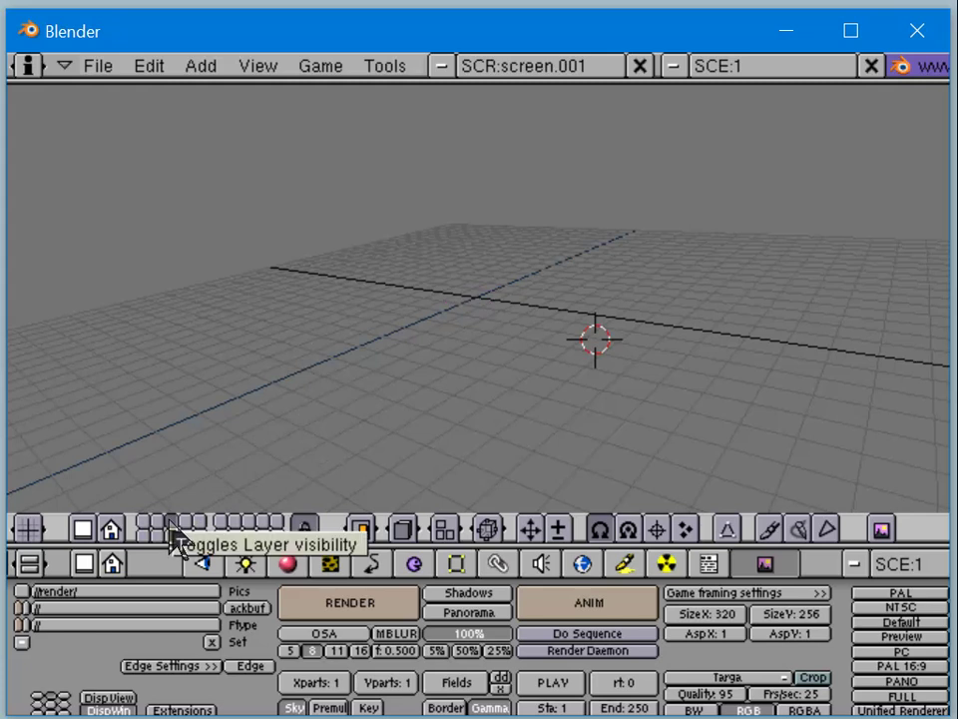
pyautogui.click(185, 523)
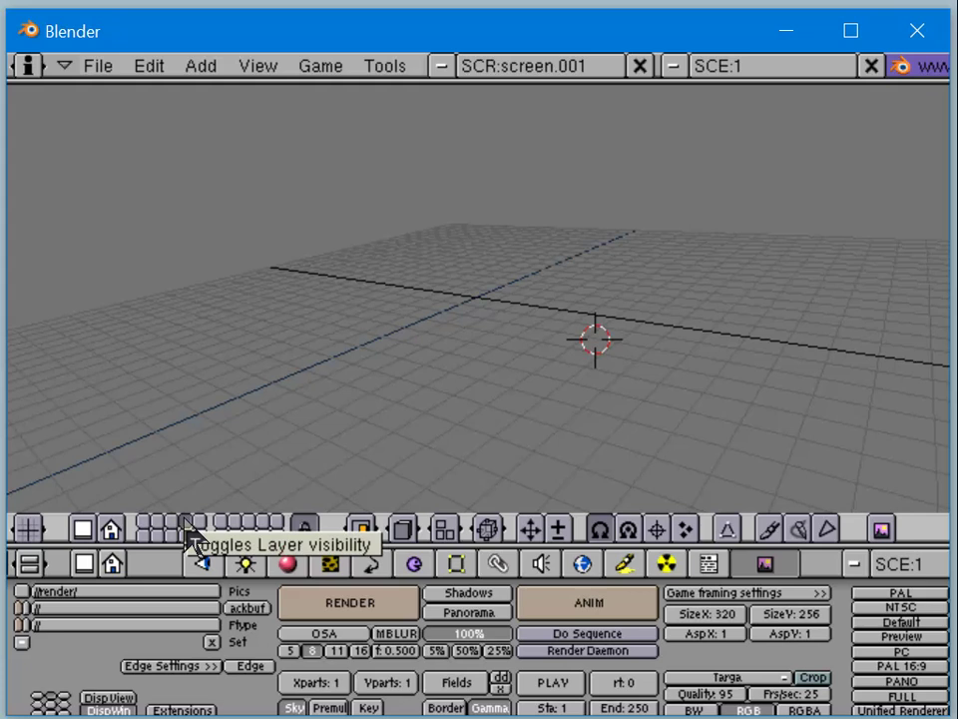
pyautogui.click(199, 522)
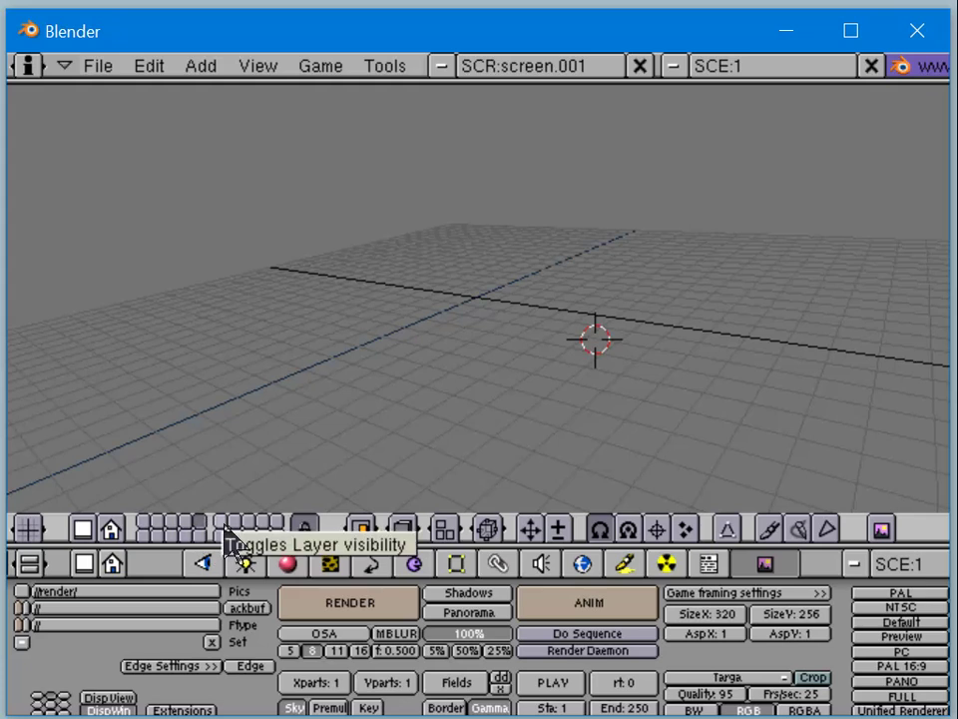
pyautogui.click(236, 522)
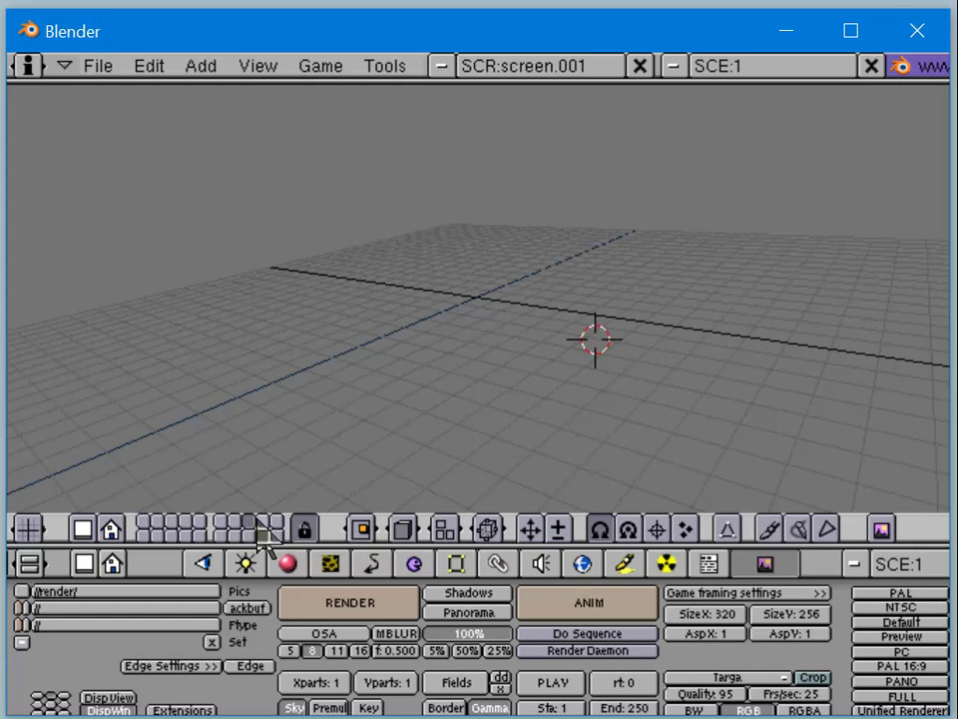
# Toggle layer 2 and the layer lock on and off, ending with only layer 1 visible.
pyautogui.click(144, 523)
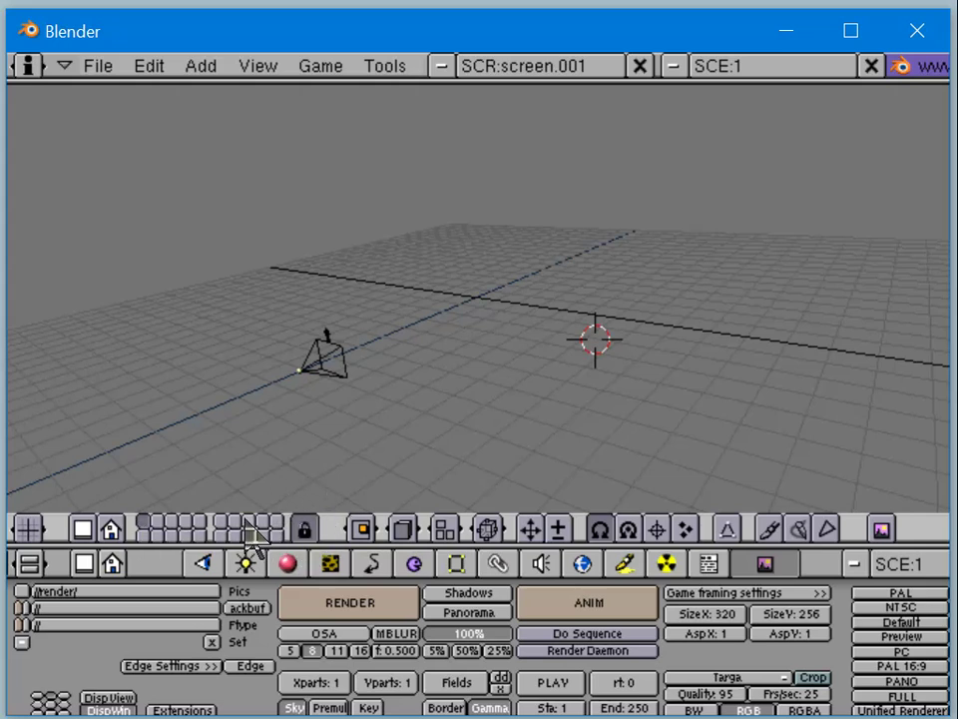
pyautogui.keyDown('shift'); pyautogui.click(157, 526); pyautogui.keyUp('shift')
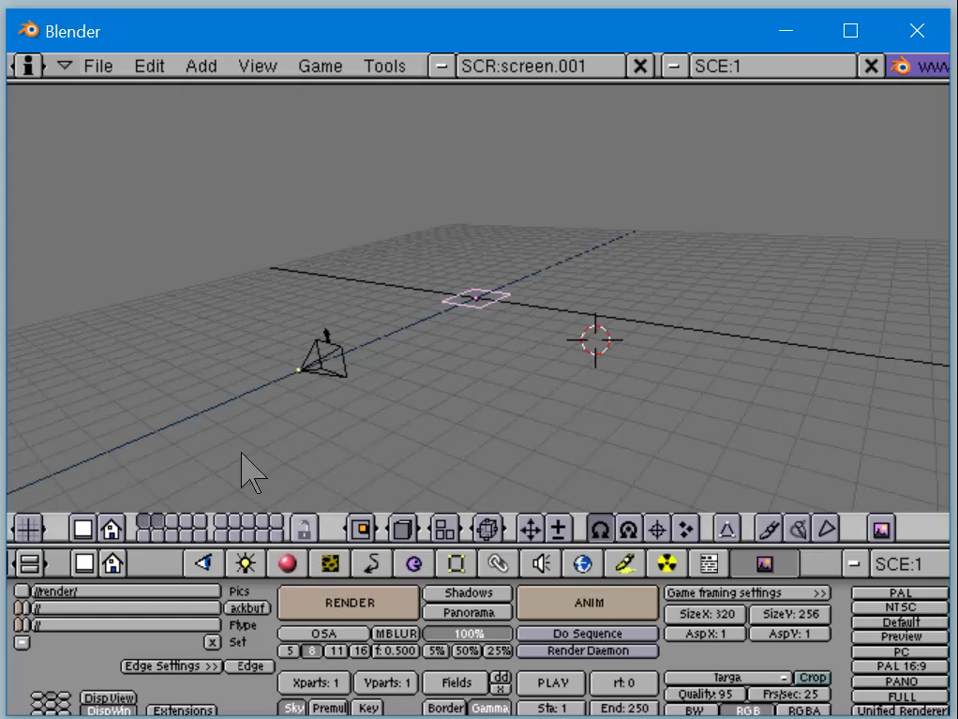
pyautogui.click(147, 522)
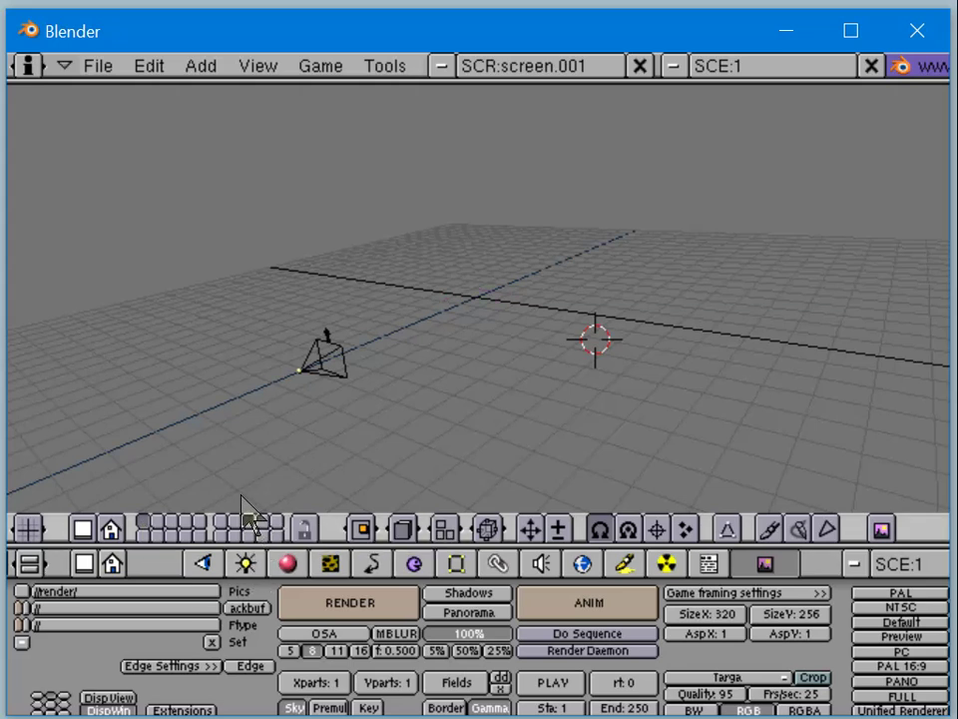
pyautogui.click(310, 531)
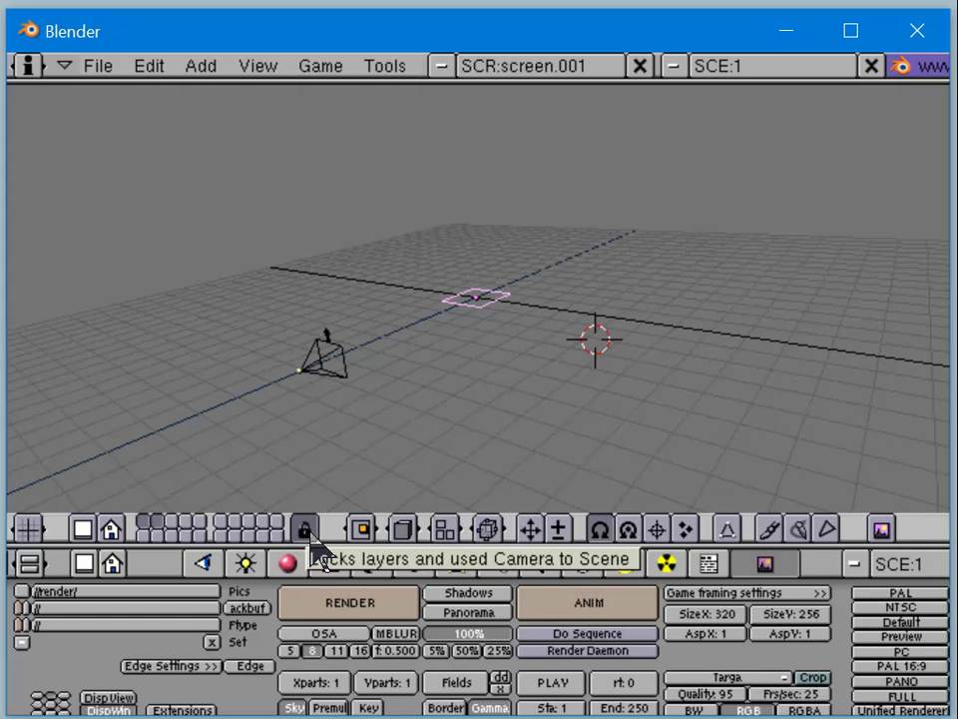
pyautogui.click(306, 535)
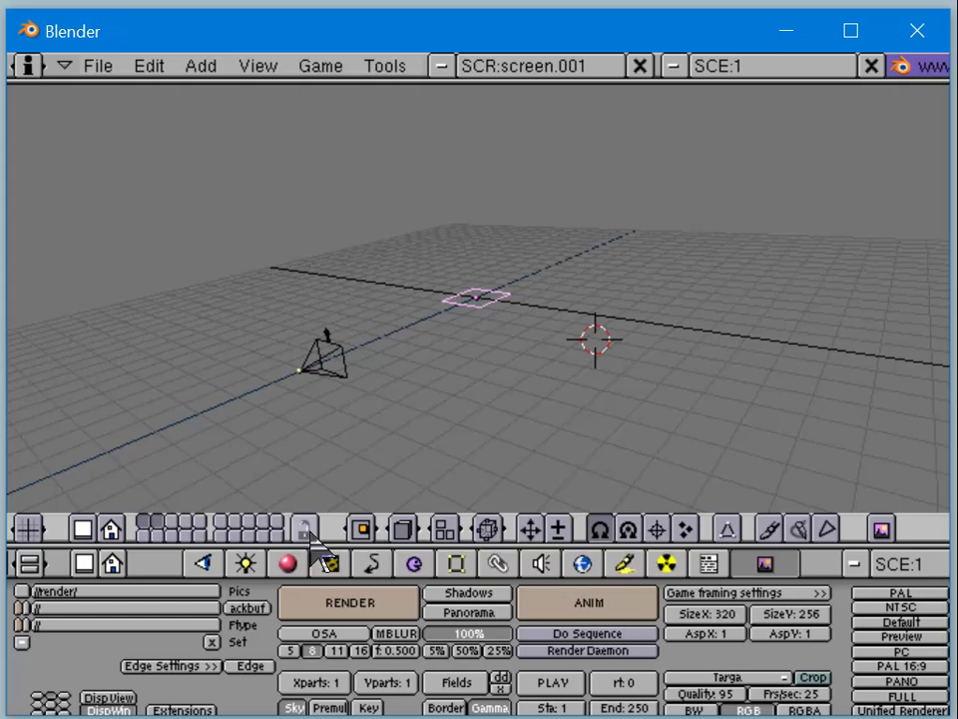
pyautogui.click(146, 521)
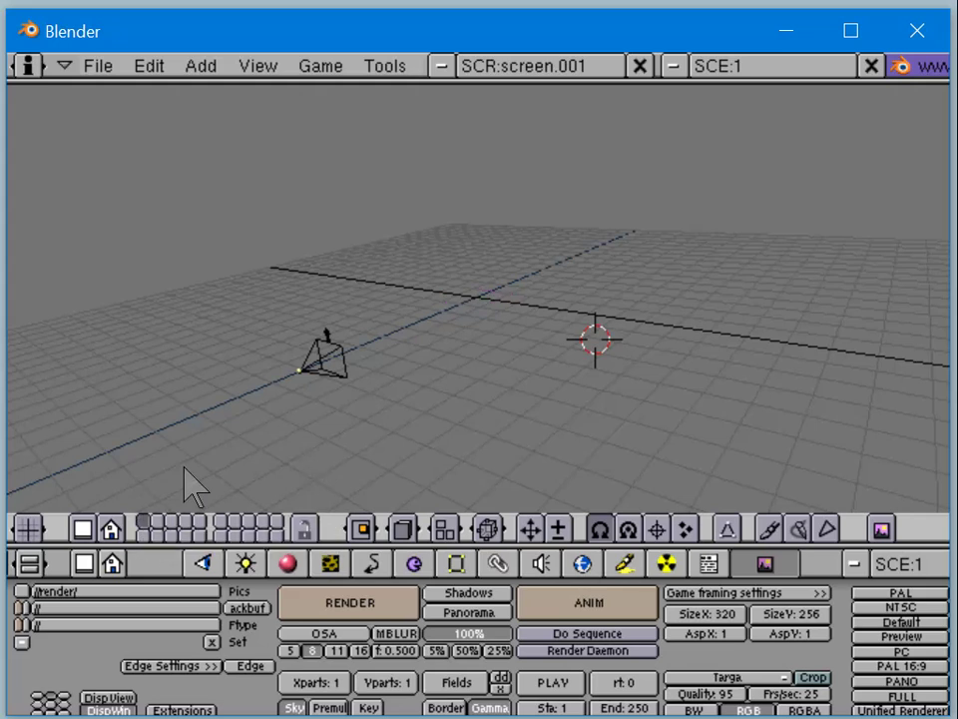
# Look through the camera and trackball-rotate it to face the plane.
pyautogui.rightClick(315, 378)
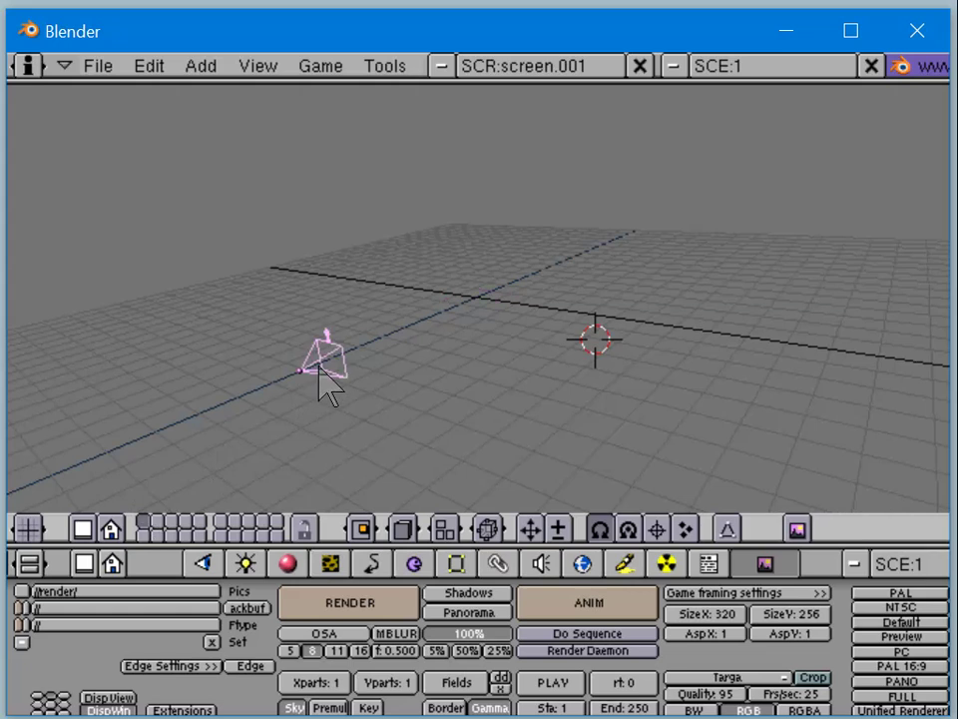
pyautogui.press('KP_0')
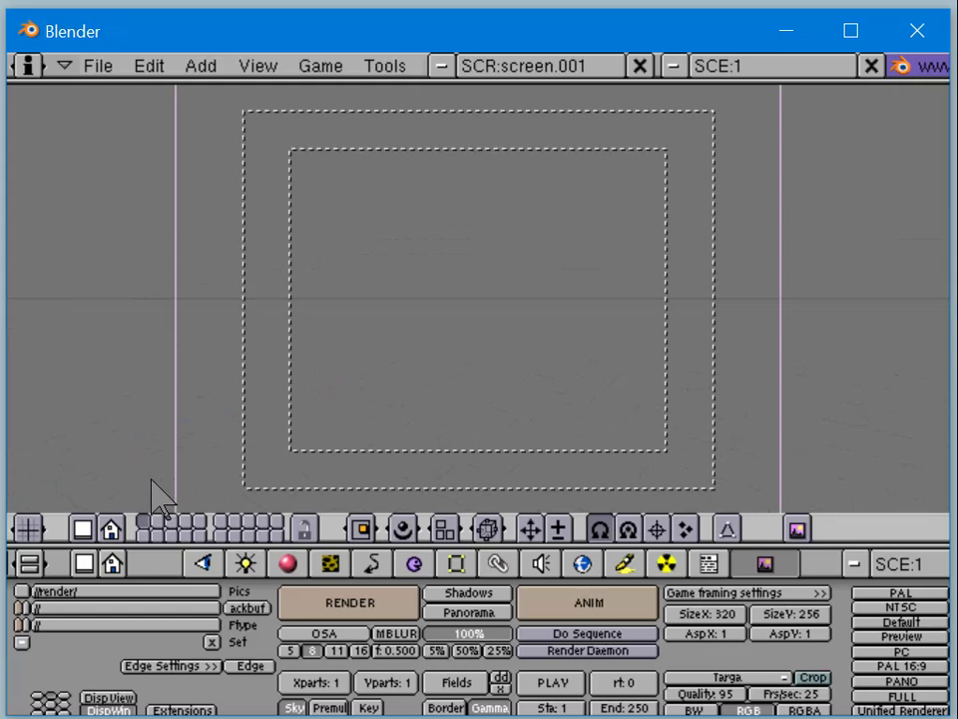
pyautogui.click(304, 527)
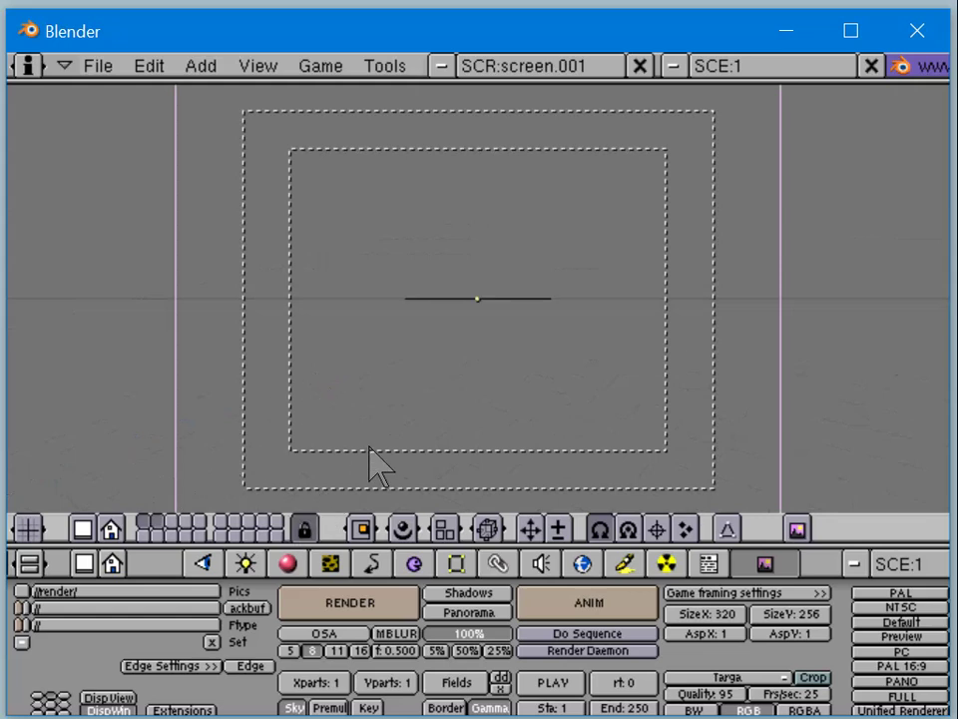
pyautogui.press('g')
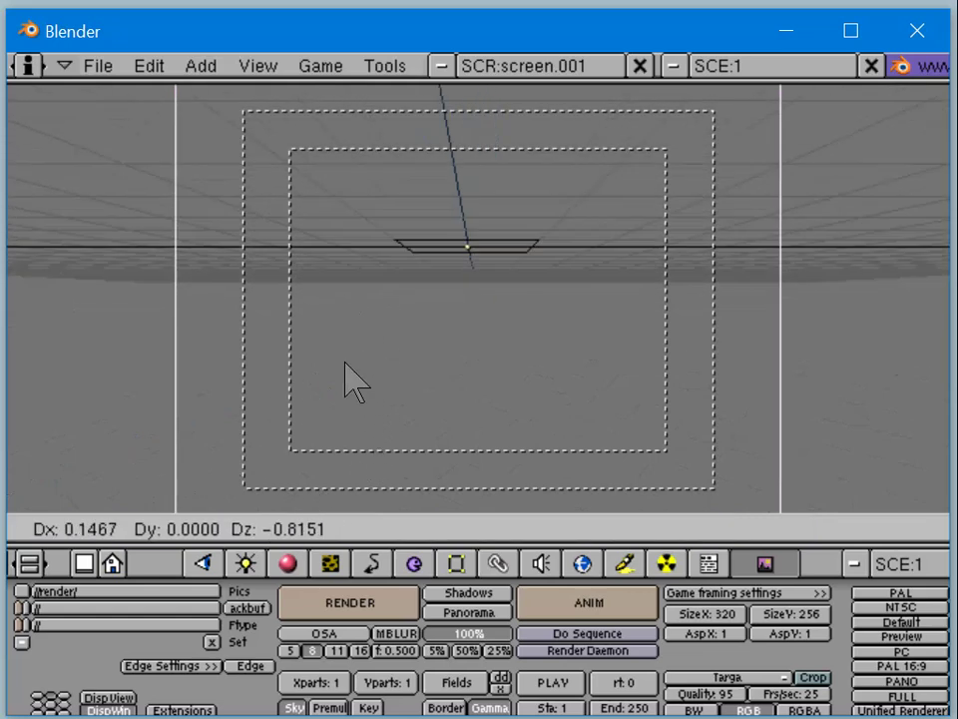
pyautogui.click(265, 699)
pyautogui.press('g')
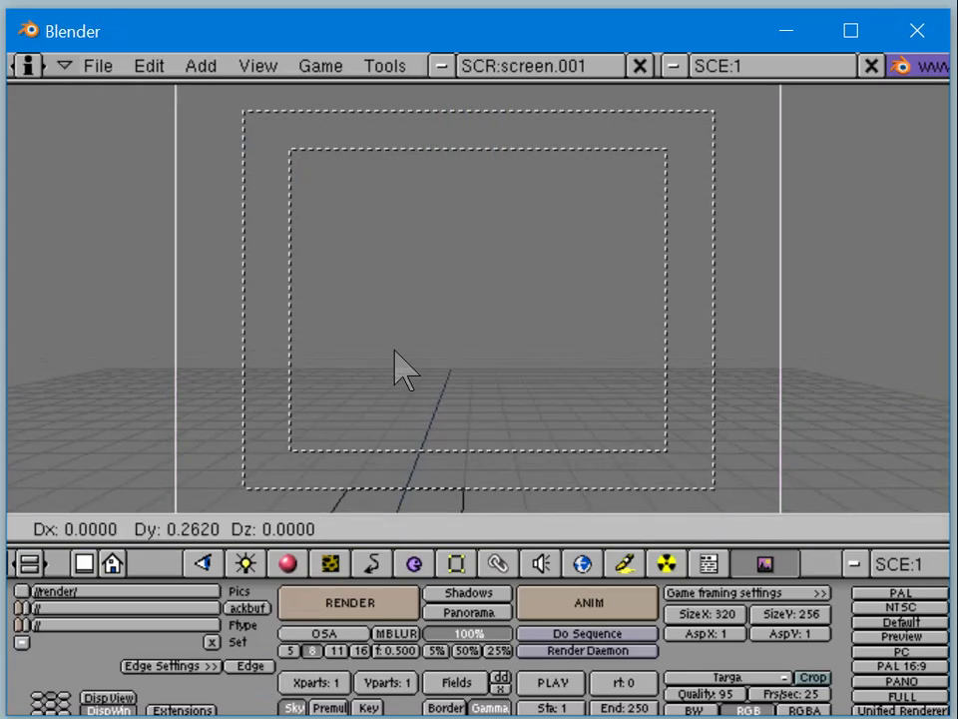
pyautogui.press('Escape')
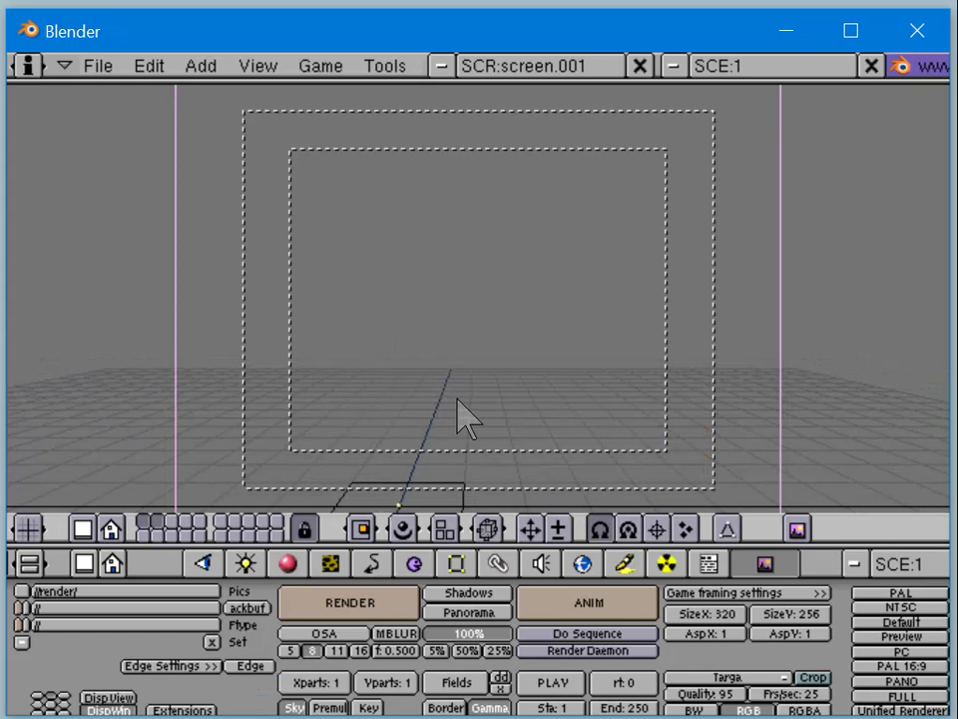
pyautogui.press('r')
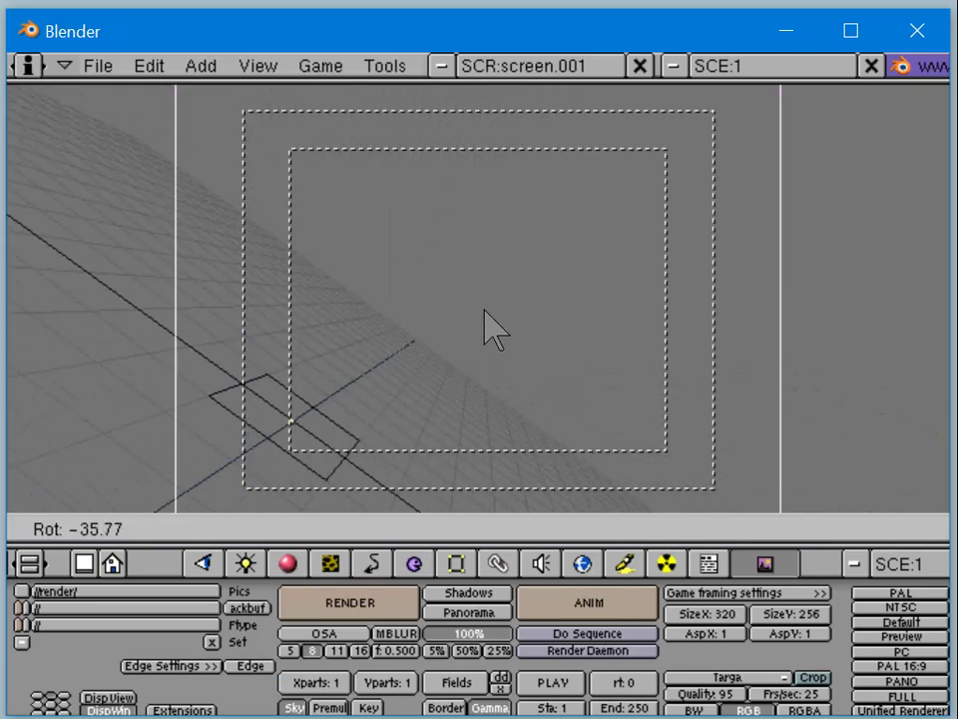
pyautogui.press('r')
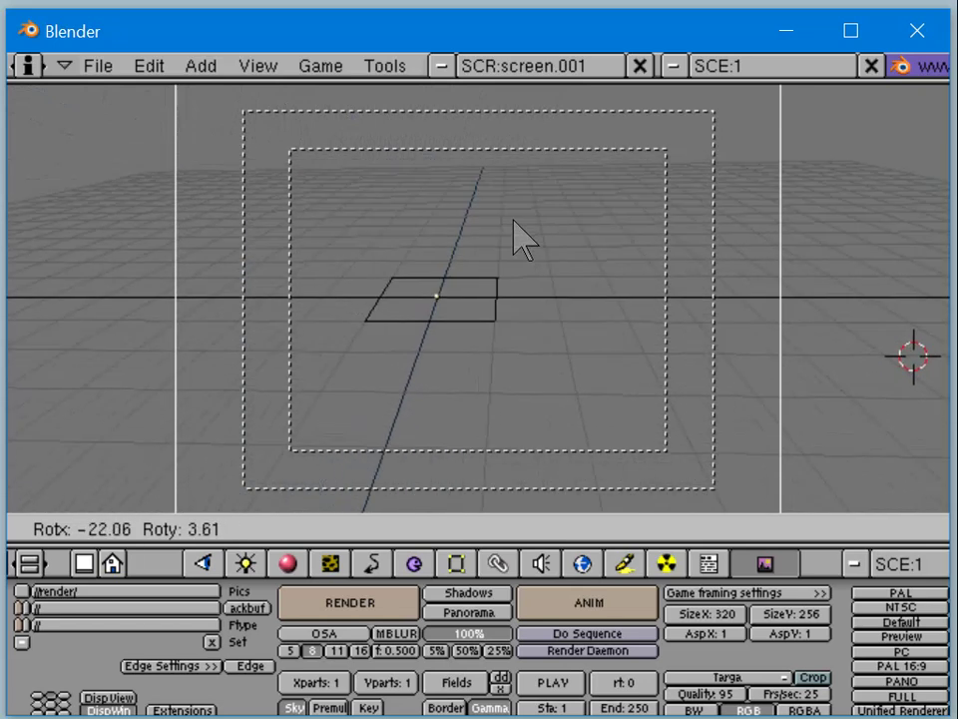
pyautogui.click(515, 244)
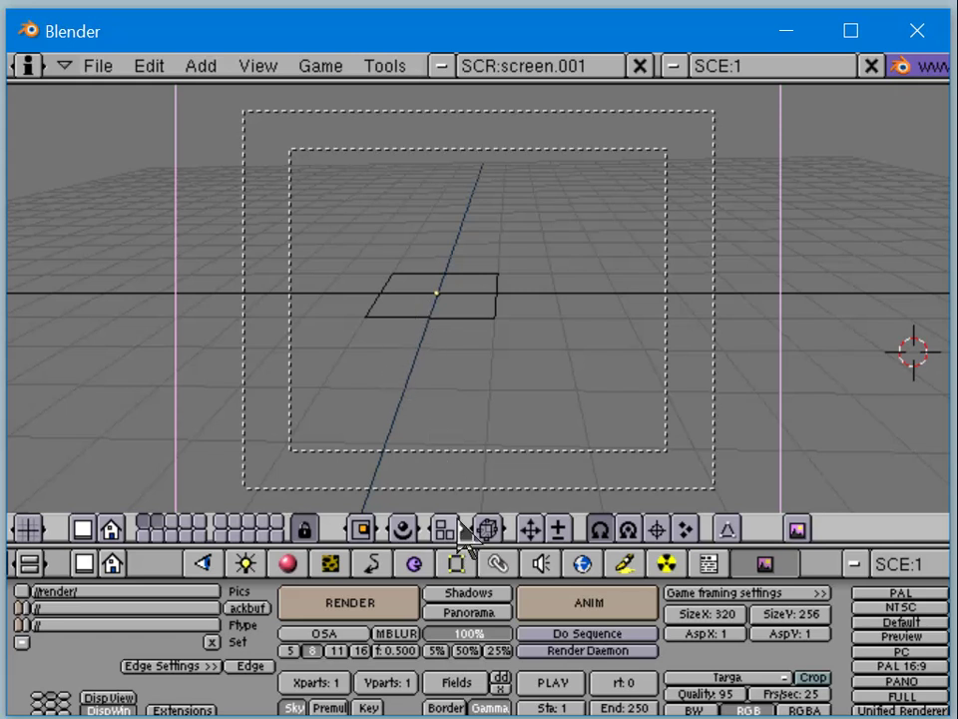
# Unlock the layers, show only the plane's layer, and set the 3D cursor high above it.
pyautogui.click(305, 529)
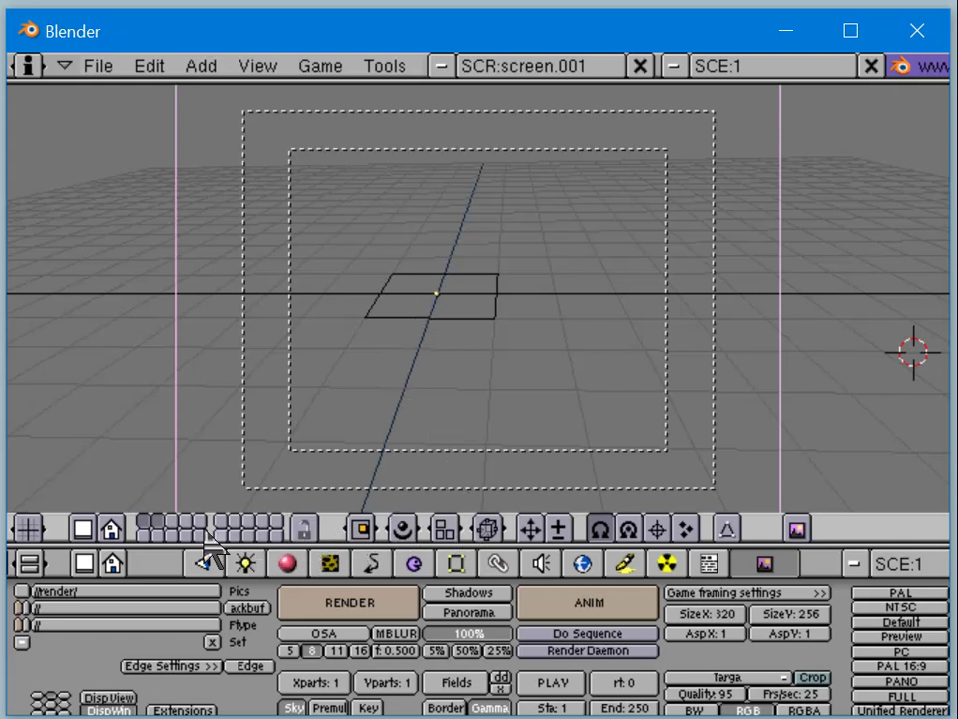
pyautogui.rightClick(378, 318)
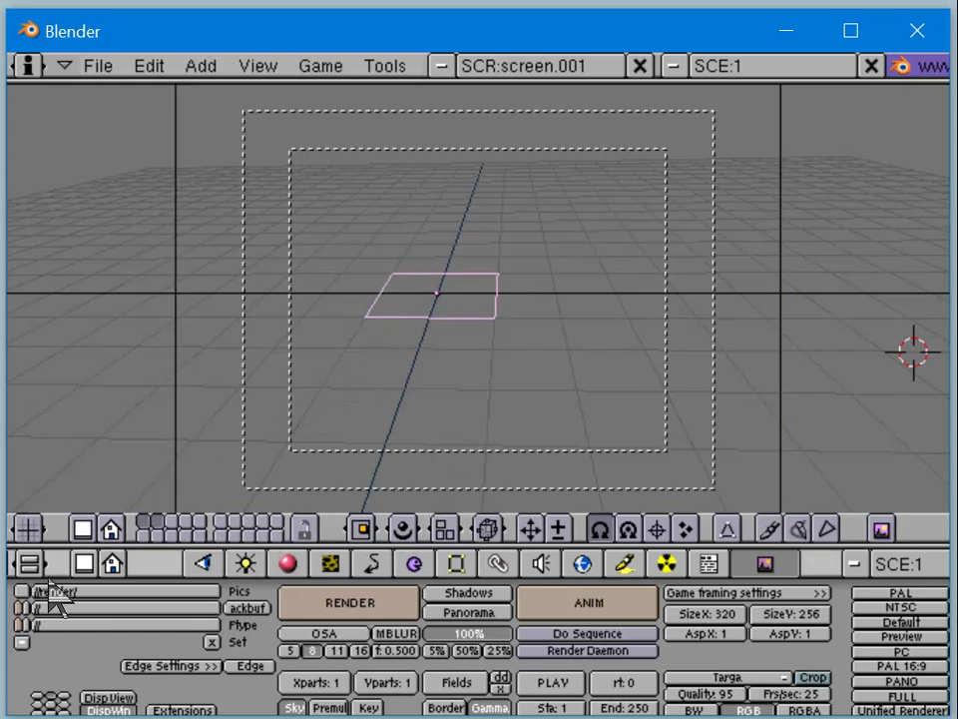
pyautogui.click(157, 522)
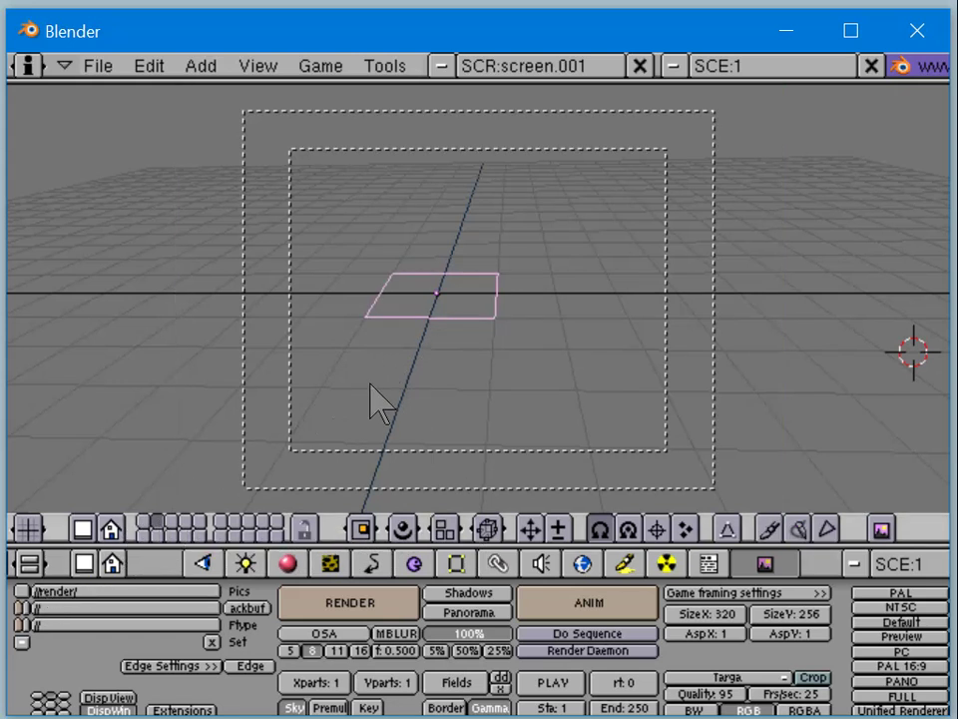
pyautogui.moveTo(597, 377); pyautogui.dragTo(482, 348, button='middle')
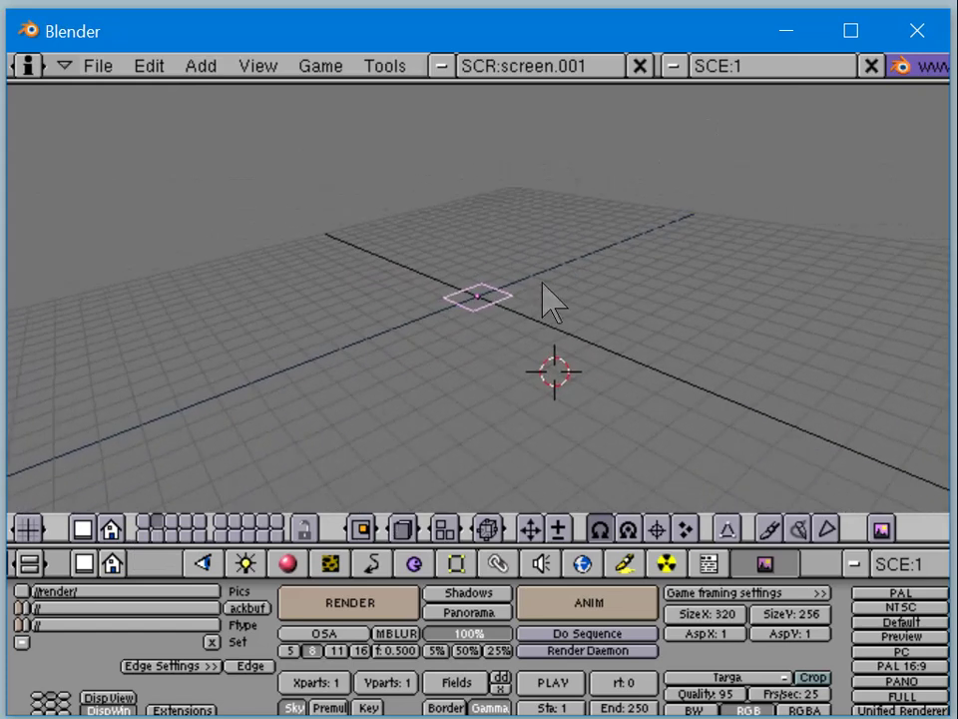
pyautogui.click(538, 137)
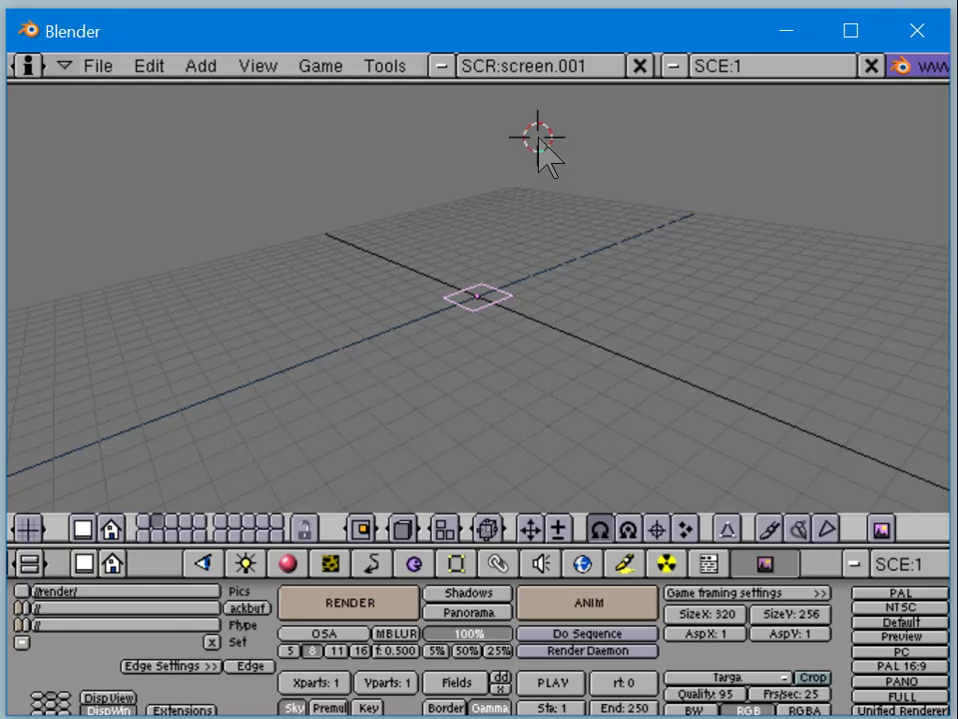
# Add a lamp at the 3D cursor above the plane, then move the cursor back near the plane.
pyautogui.press('space')
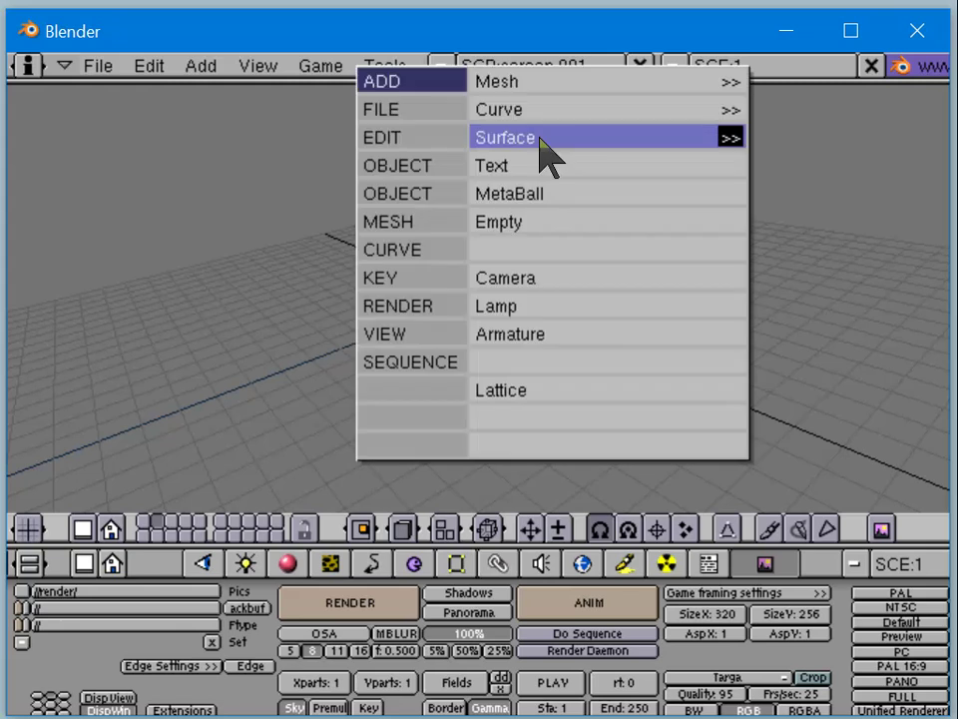
pyautogui.click(555, 300)
pyautogui.click(529, 367)
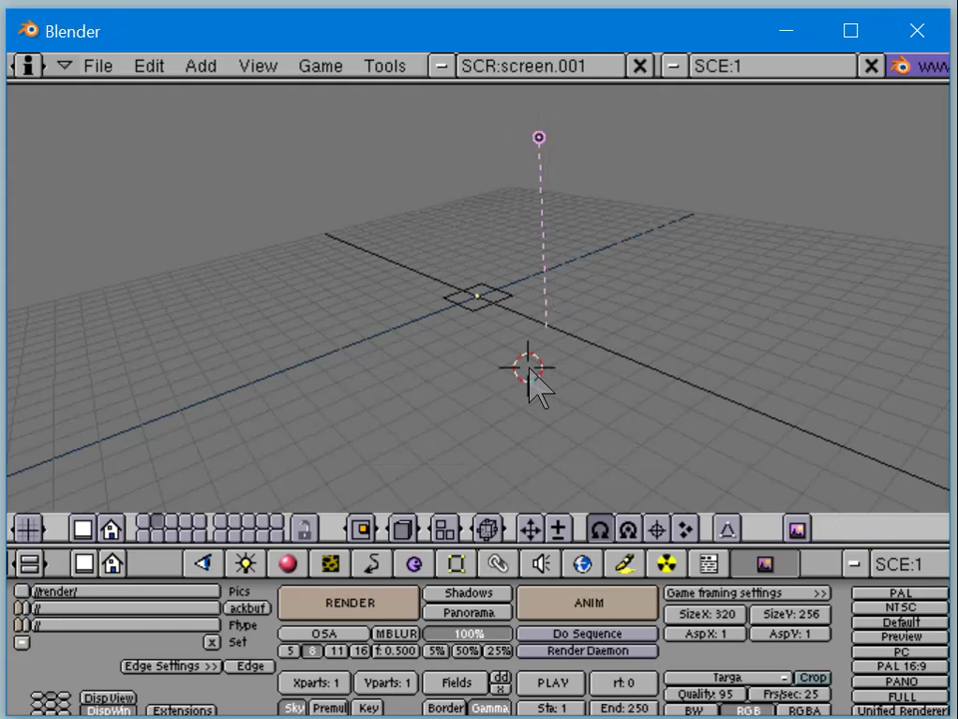
pyautogui.scroll(-1, 195, 644)
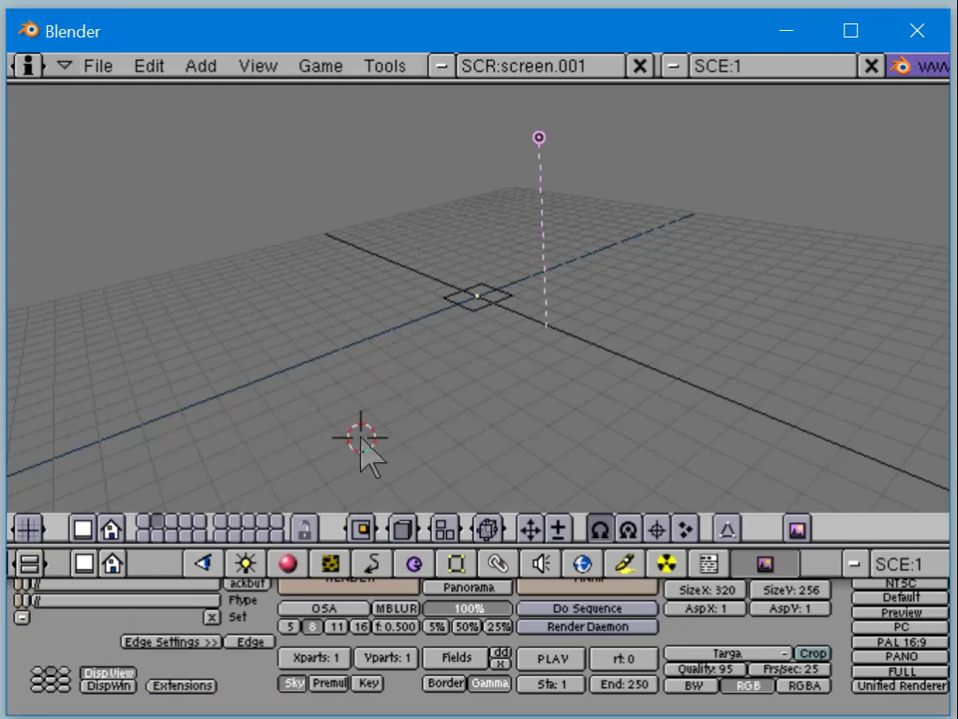
# Render a test image with F12, show the camera's layer again, and open the lamp's settings.
pyautogui.press('F12')
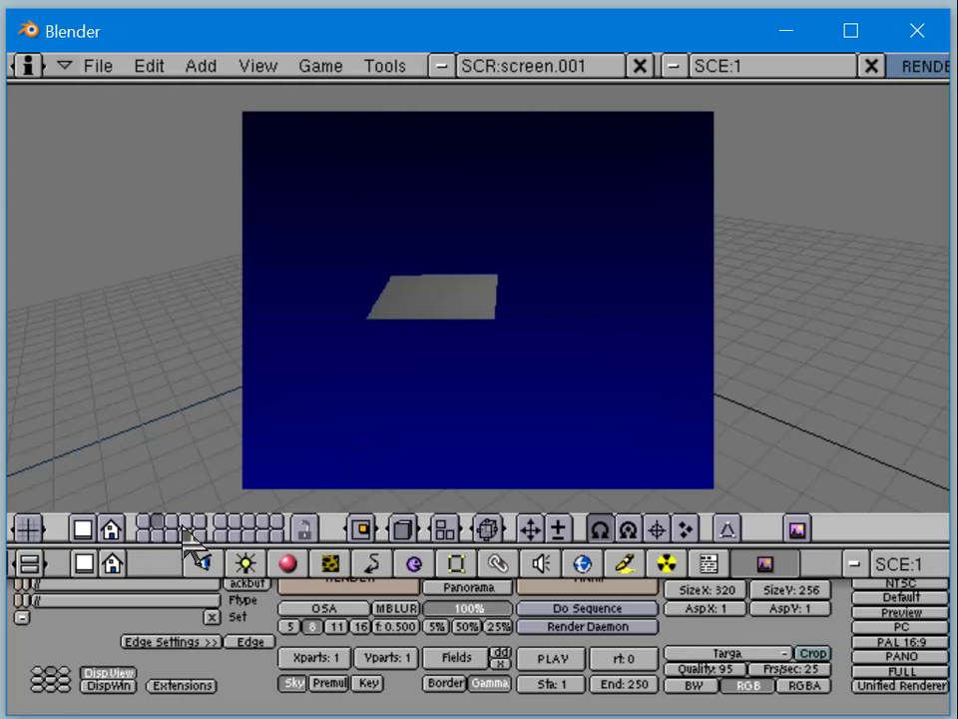
pyautogui.click(181, 441)
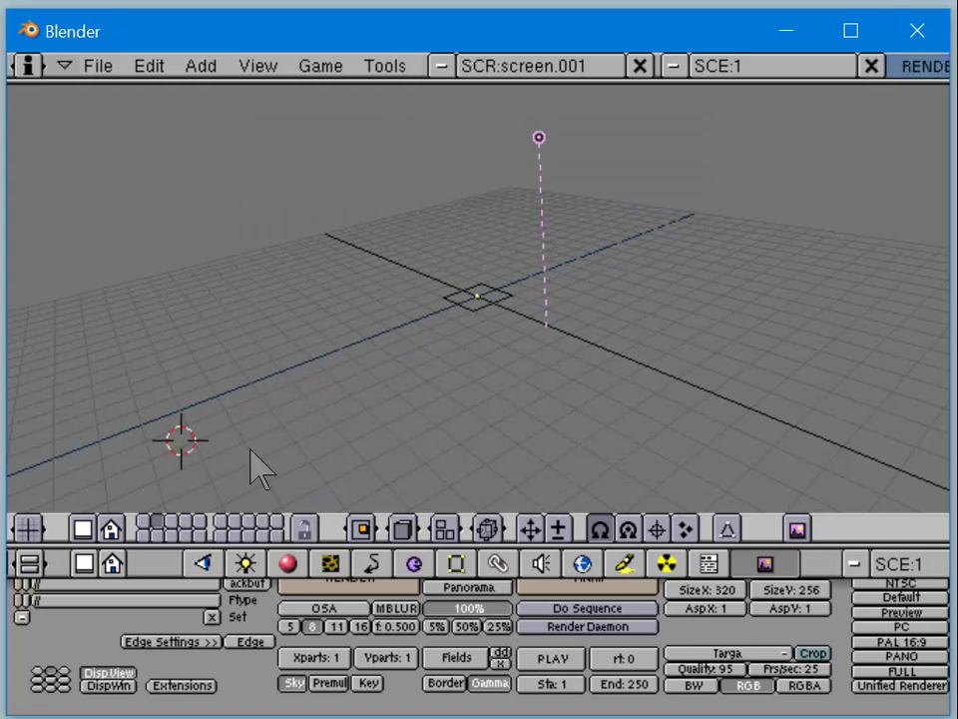
pyautogui.click(309, 521)
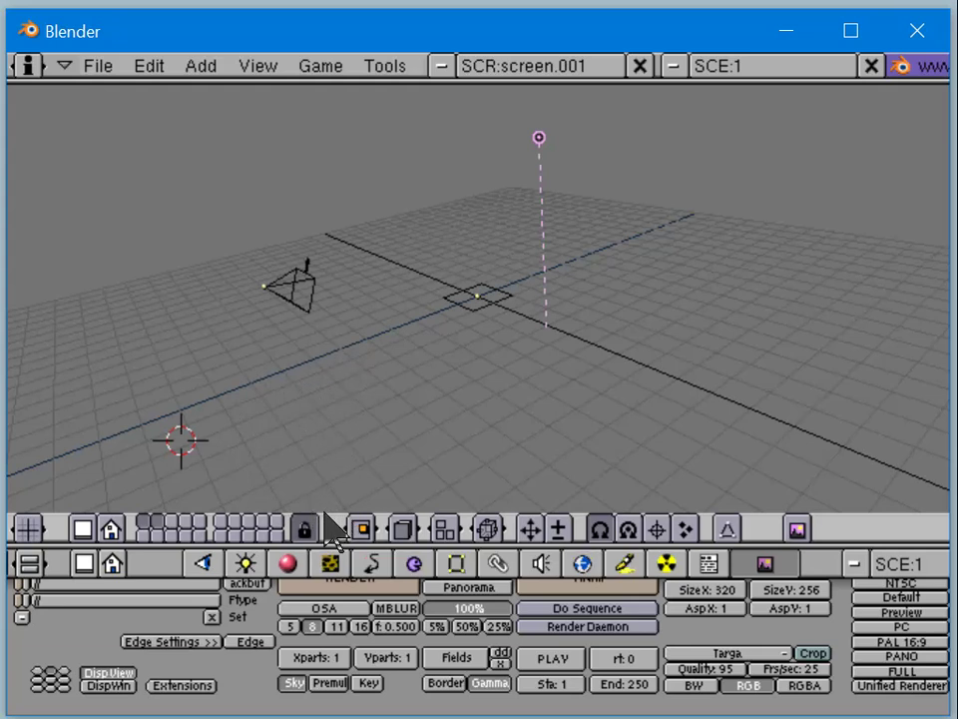
pyautogui.click(349, 416)
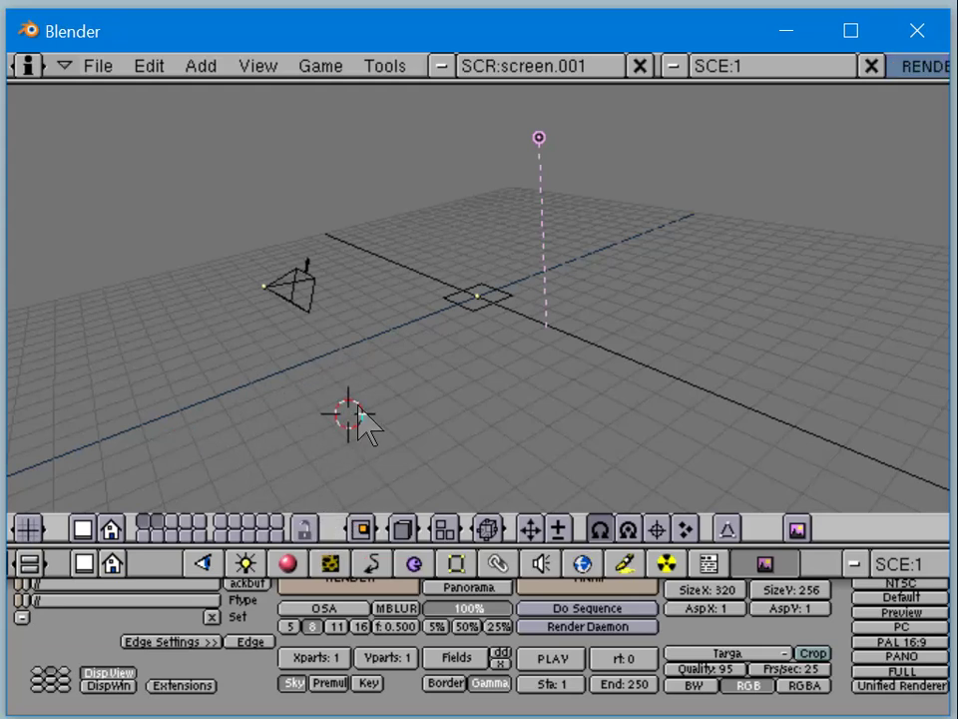
pyautogui.rightClick(487, 304)
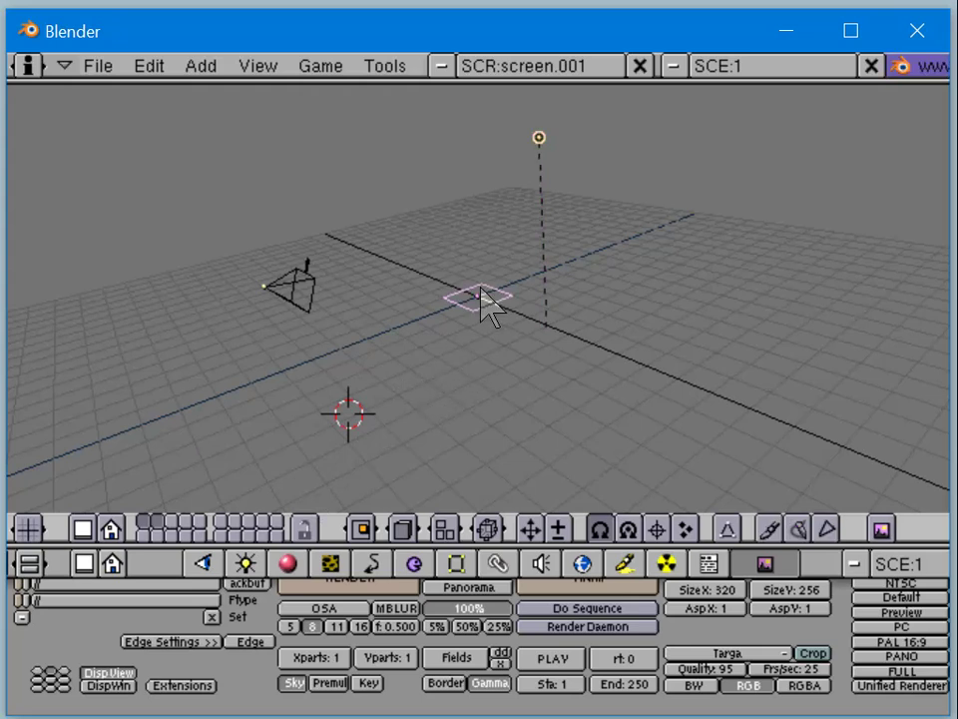
pyautogui.rightClick(548, 153)
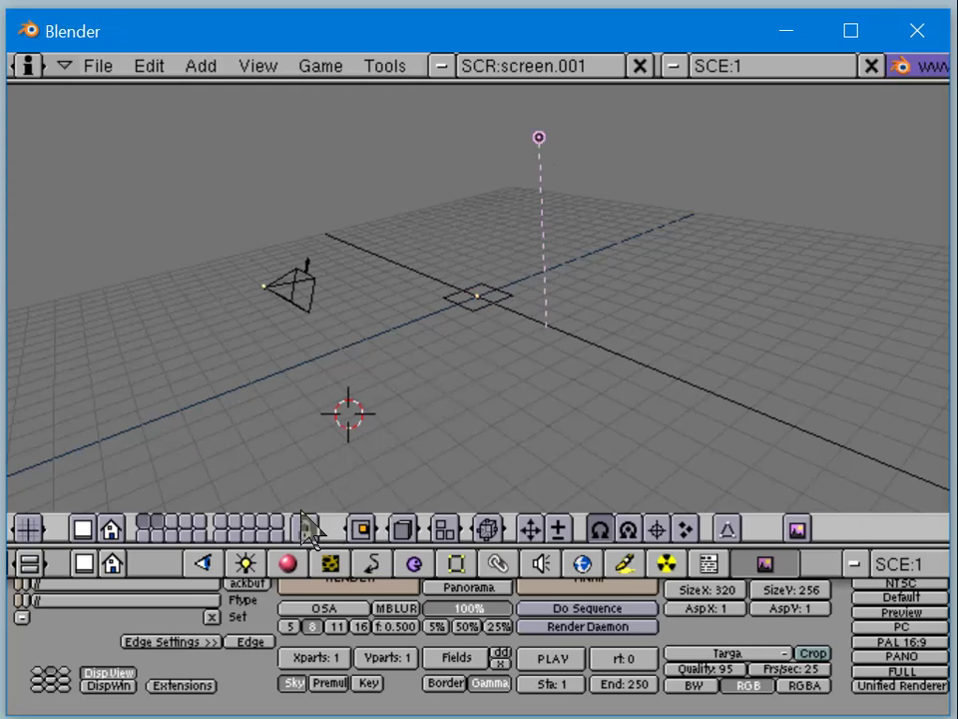
pyautogui.click(246, 565)
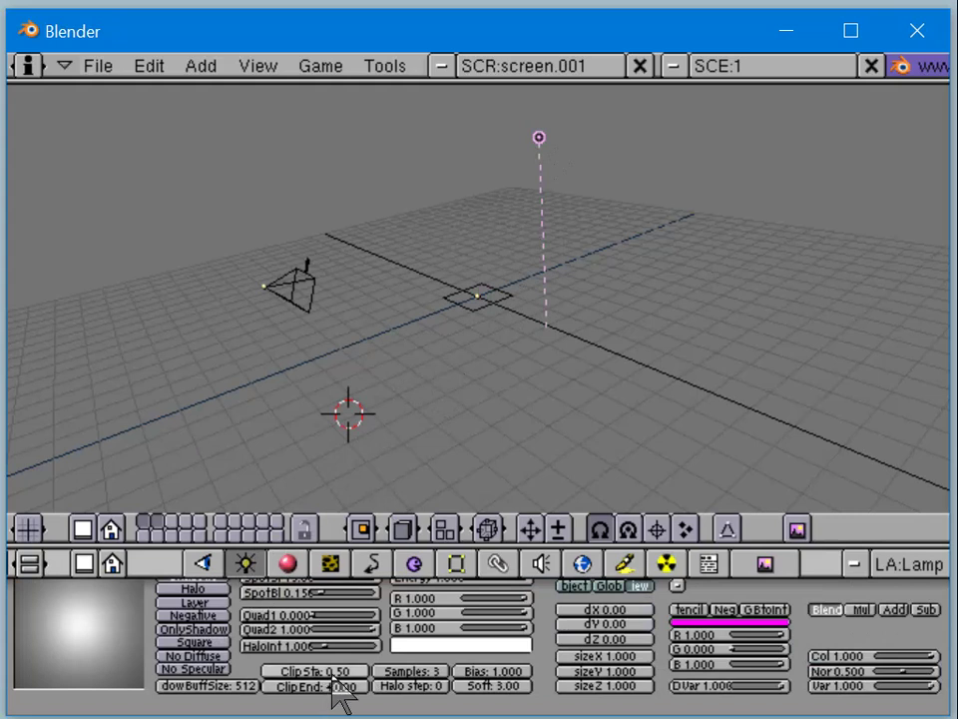
# Turn on the lamp's Layer option and show only layer 2 in the viewport.
pyautogui.scroll(2, 336, 689)
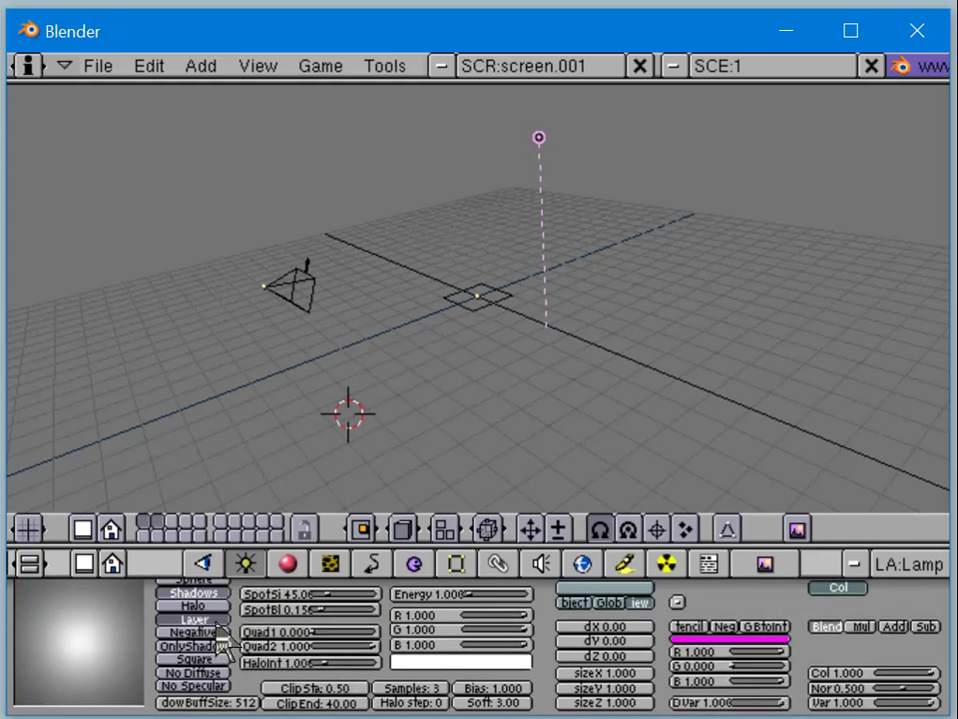
pyautogui.click(218, 629)
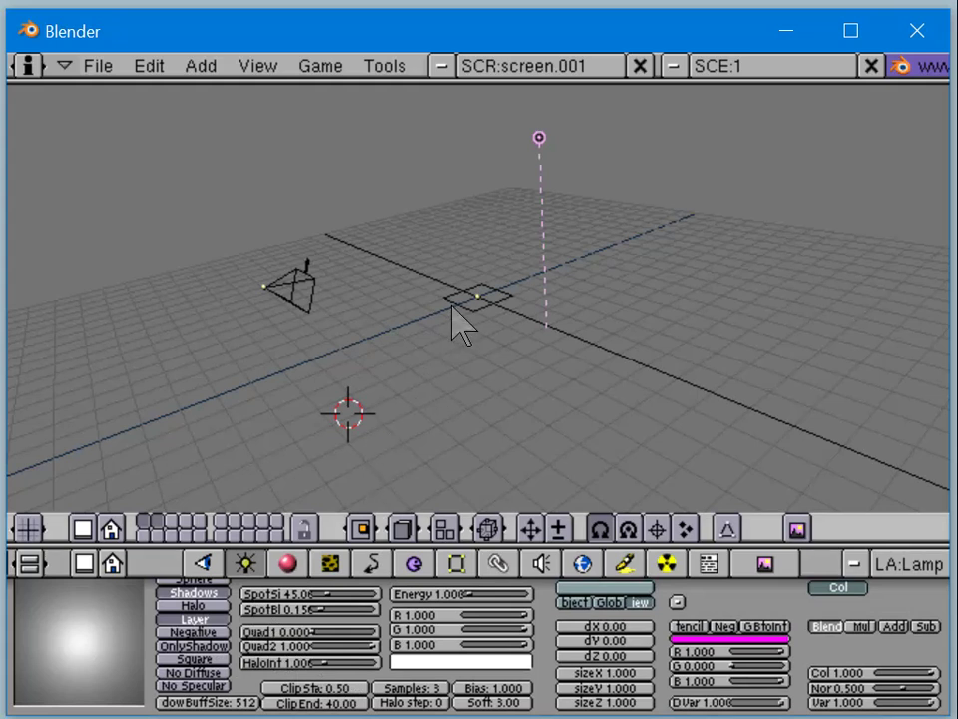
pyautogui.click(157, 522)
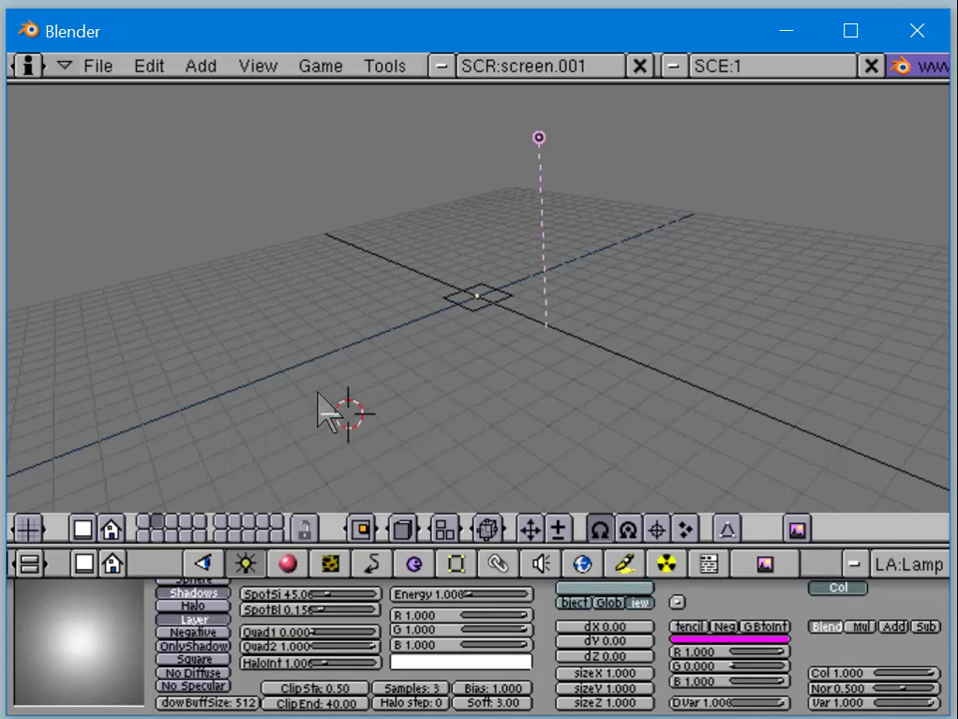
# Move the centre plane up-left and duplicate the lamp to the upper left.
pyautogui.rightClick(489, 294)
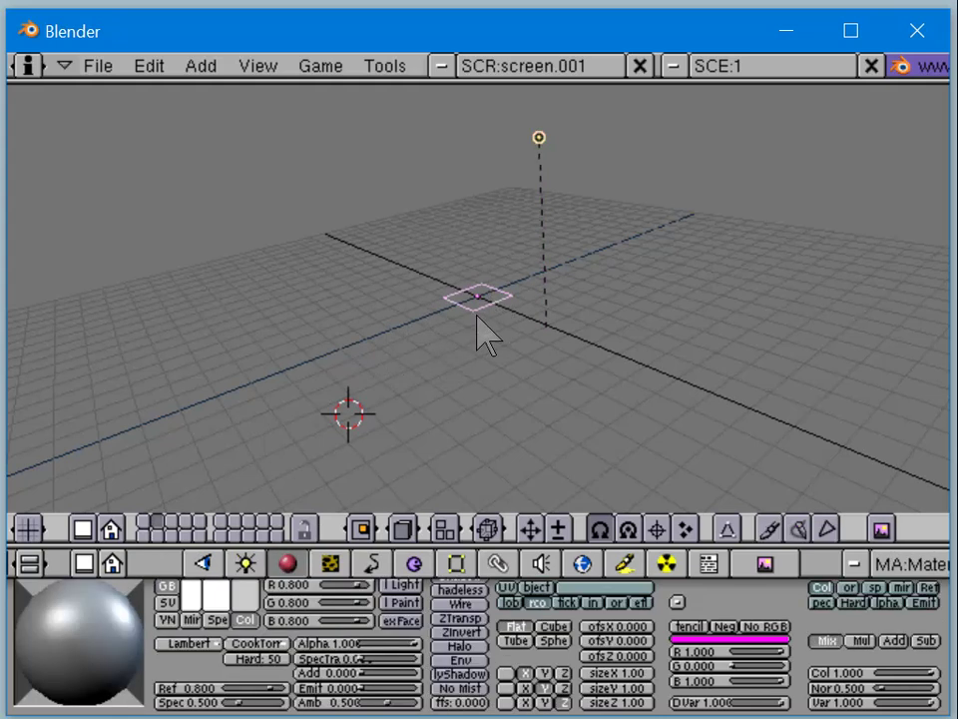
pyautogui.press('g')
pyautogui.click(376, 284)
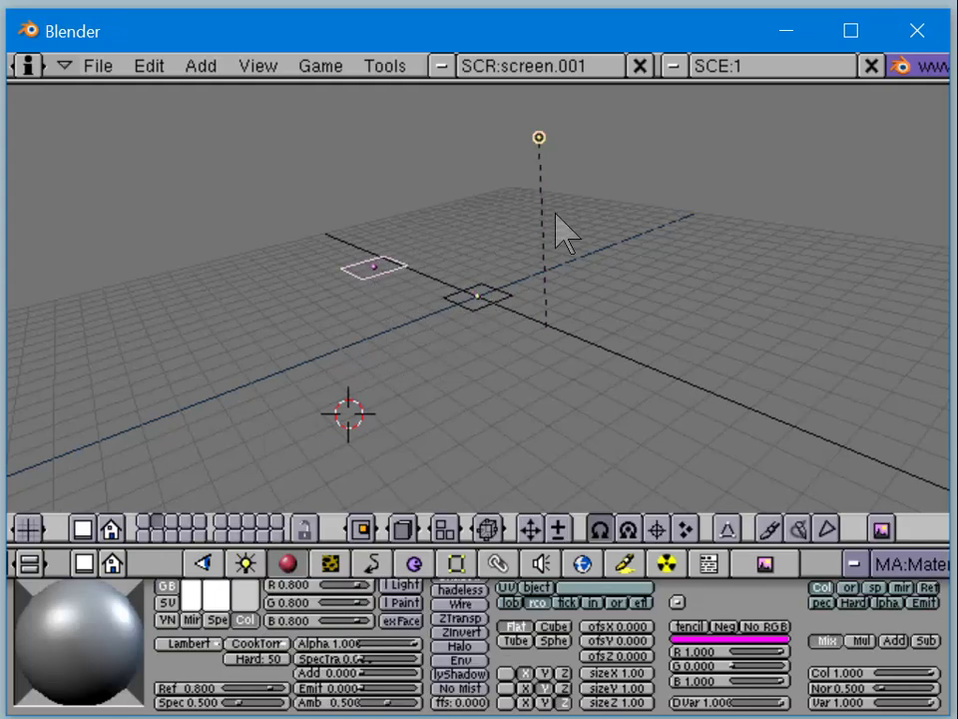
pyautogui.rightClick(538, 140)
pyautogui.hotkey('shift', 'd')
pyautogui.click(420, 185)
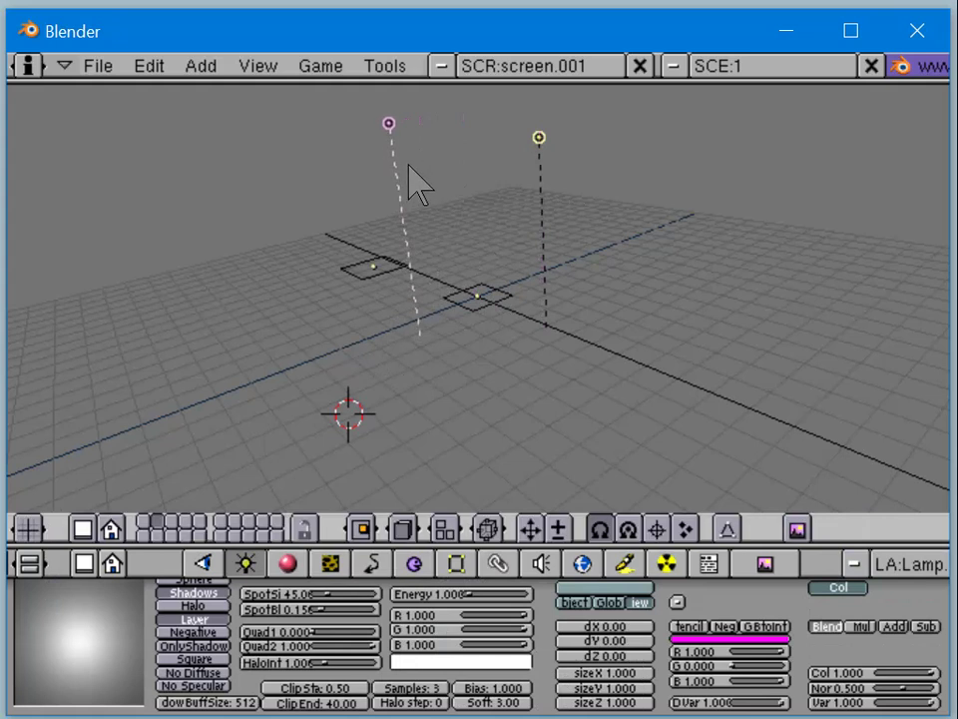
# Put the lamp copy and left plane on a second-group layer, then show both layers.
pyautogui.press('m')
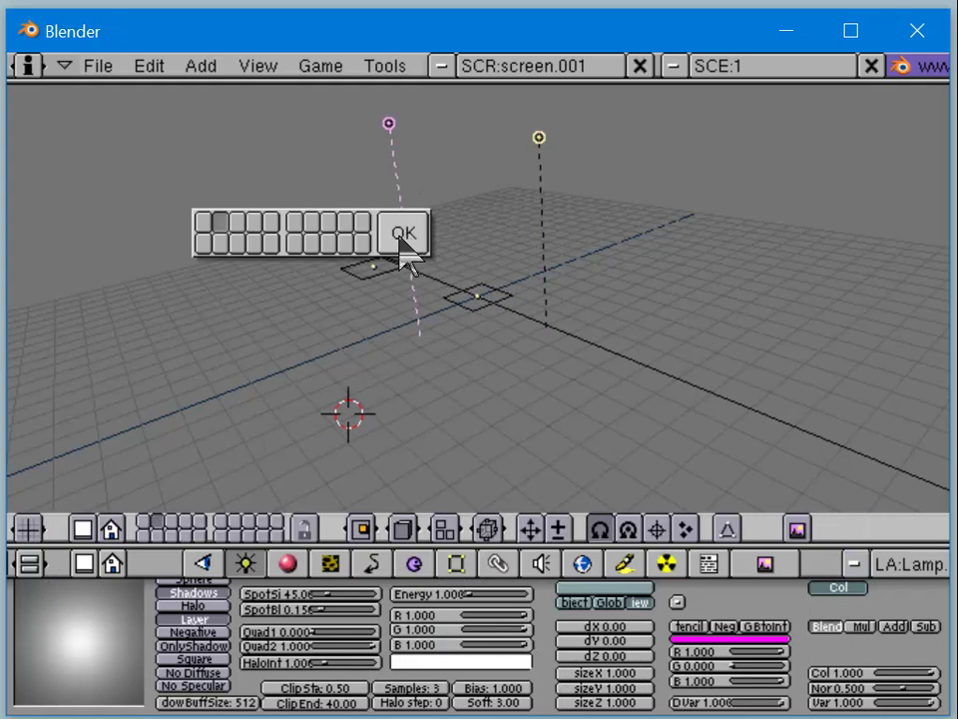
pyautogui.click(213, 221)
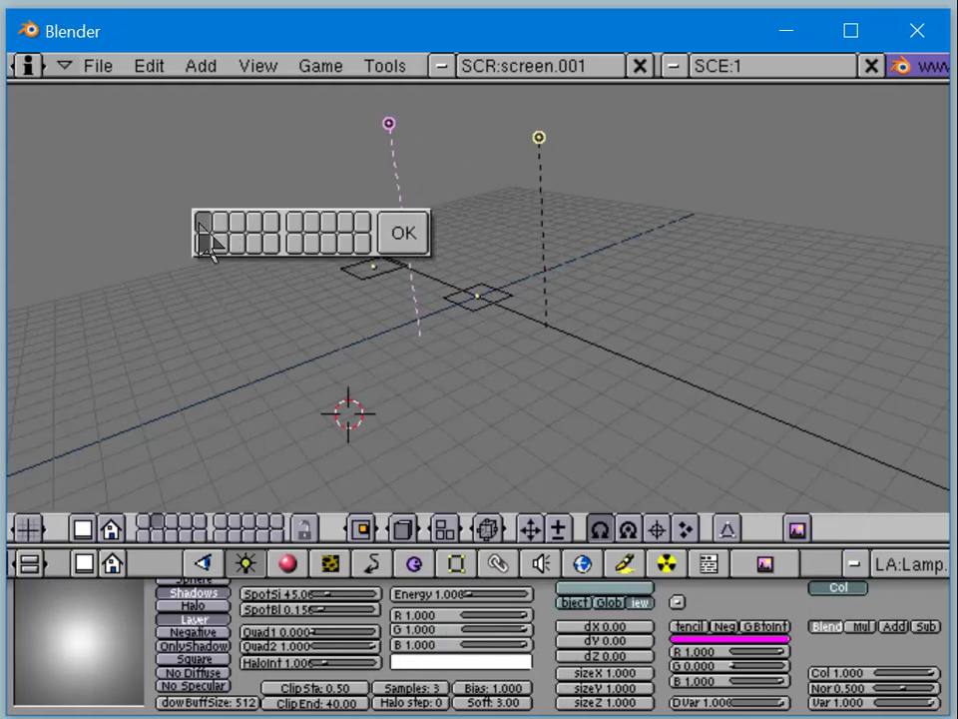
pyautogui.click(321, 242)
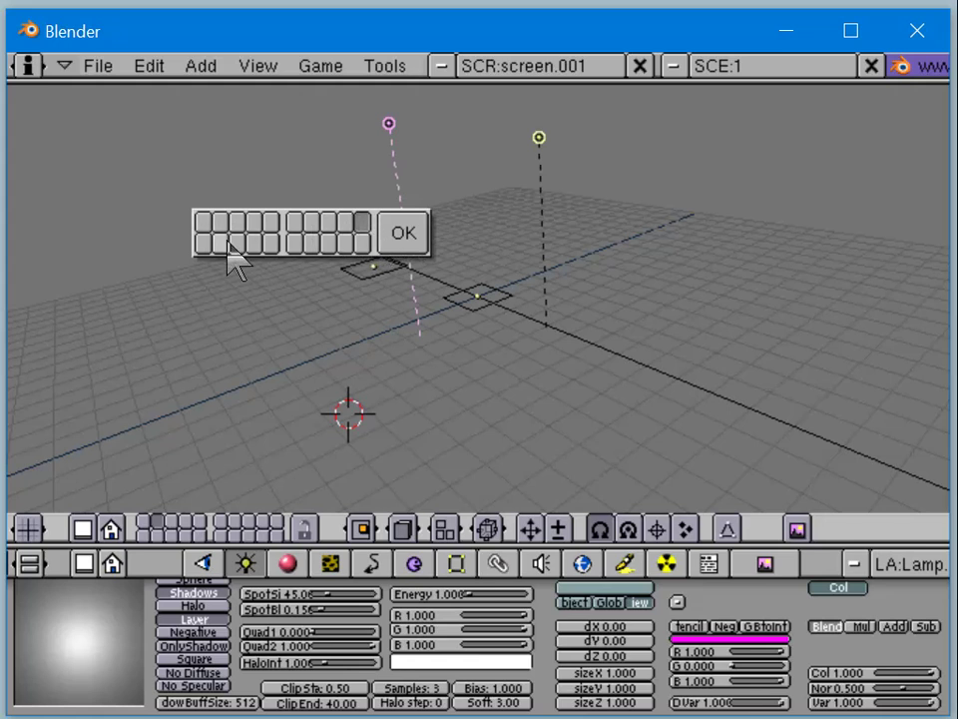
pyautogui.click(400, 247)
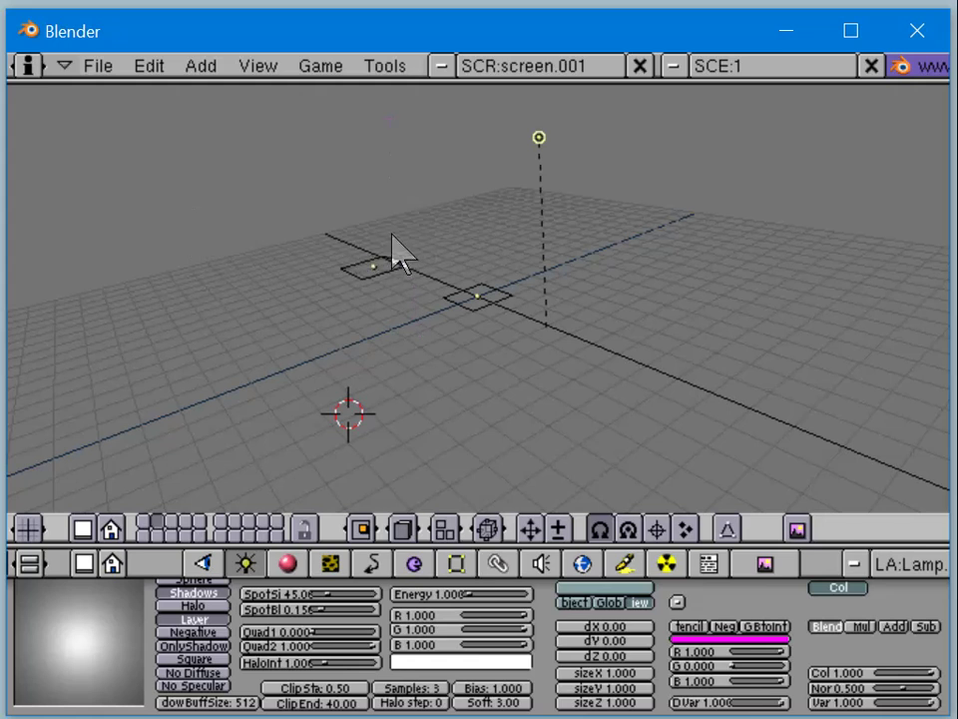
pyautogui.rightClick(363, 264)
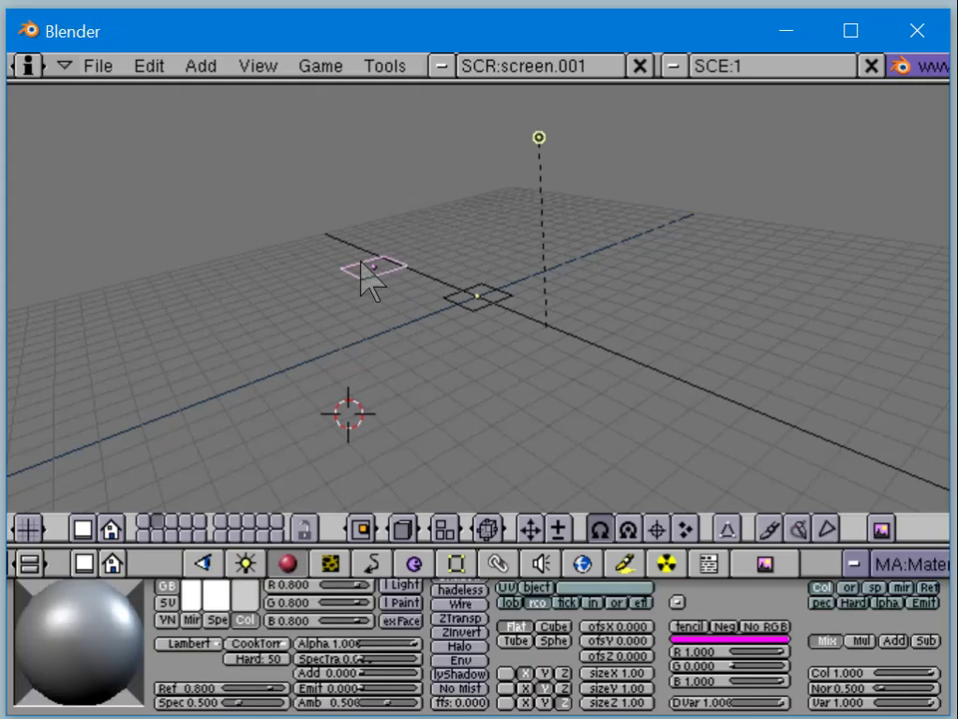
pyautogui.press('m')
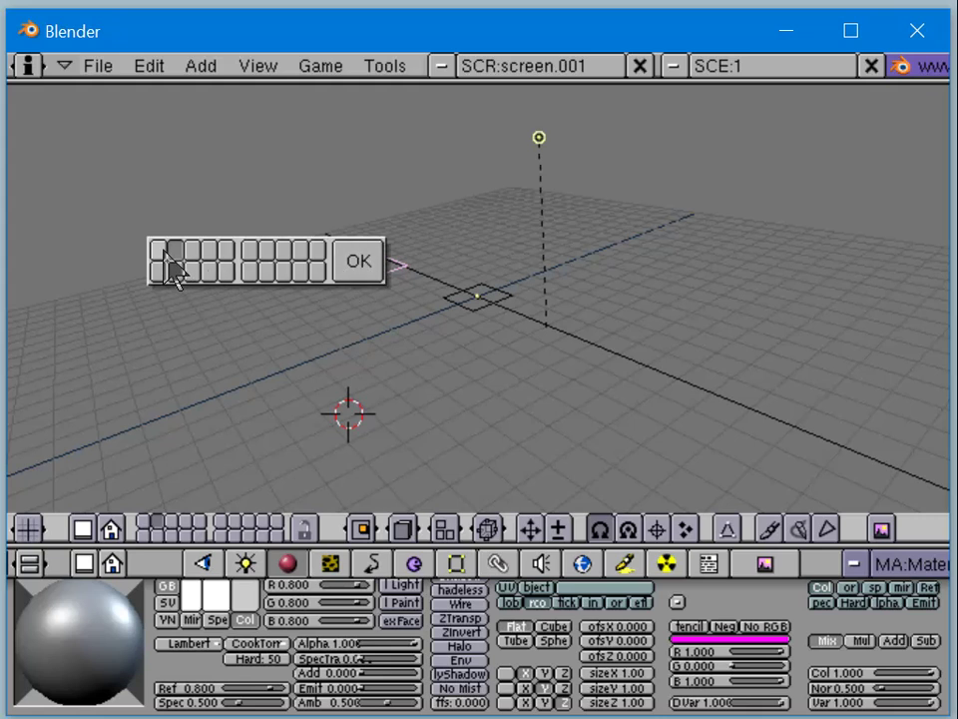
pyautogui.click(352, 261)
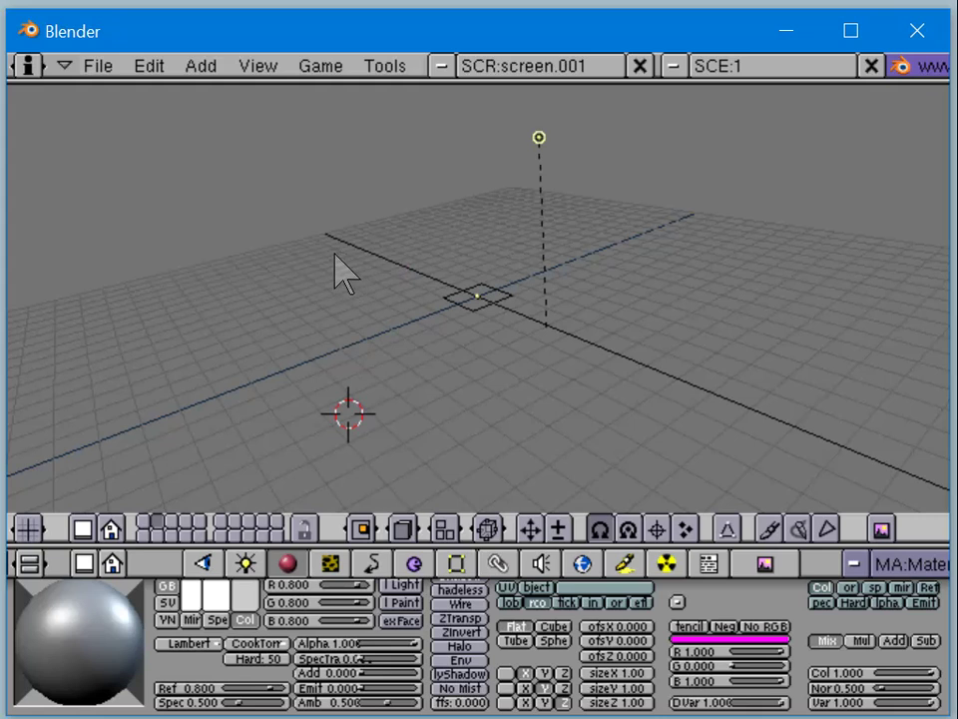
pyautogui.click(306, 531)
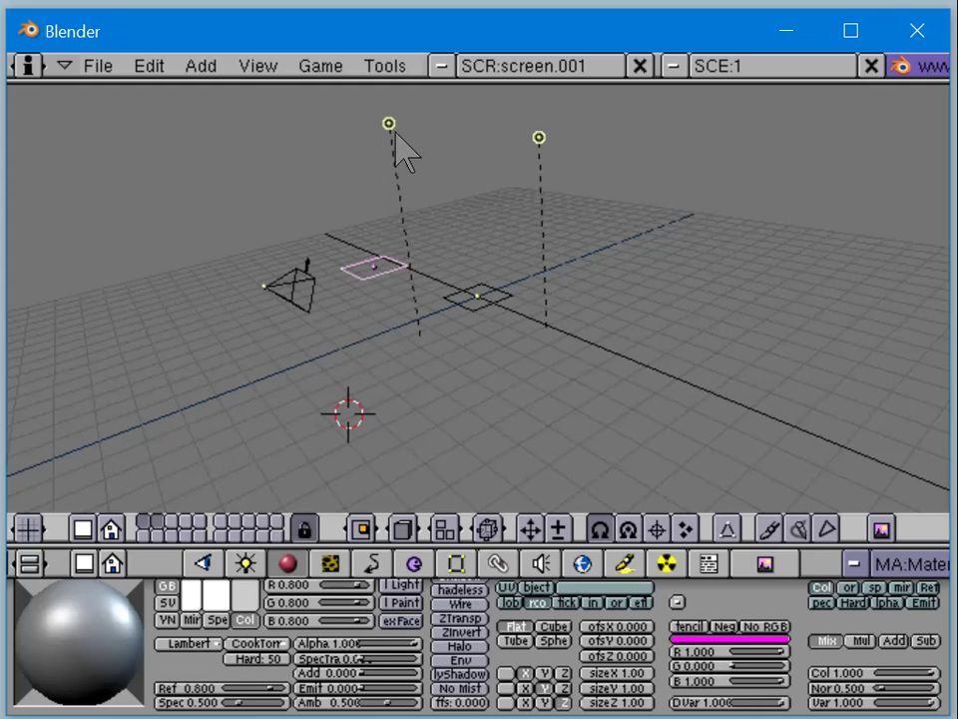
# Briefly link the upper-left lamp to Lamp data, then switch it back to Lamp.001.
pyautogui.moveTo(822, 569); pyautogui.dragTo(531, 583, button='middle')
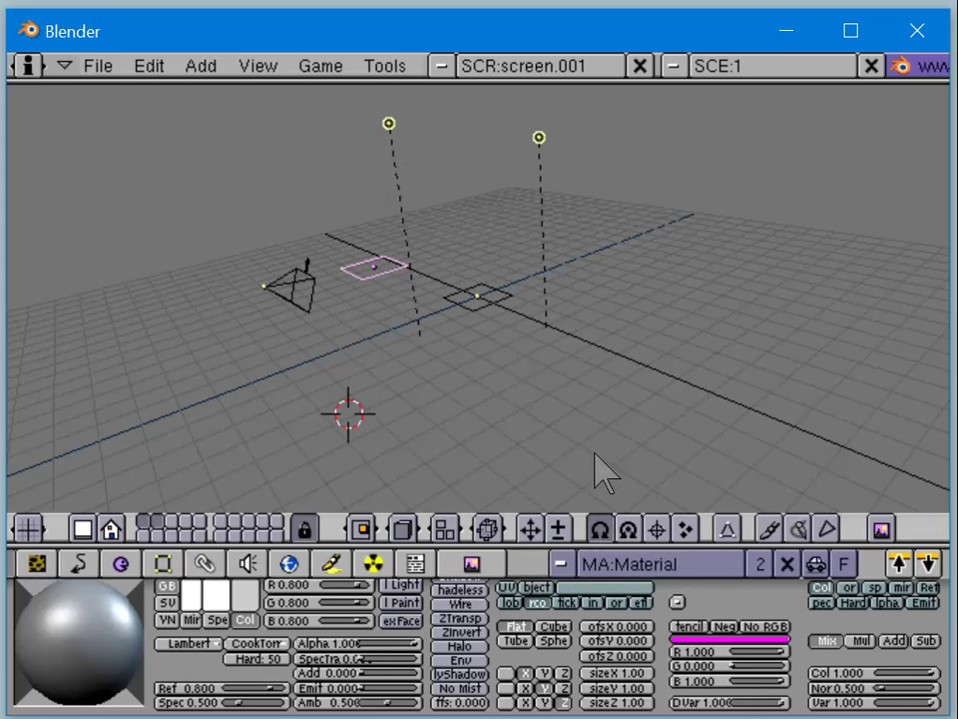
pyautogui.rightClick(391, 158)
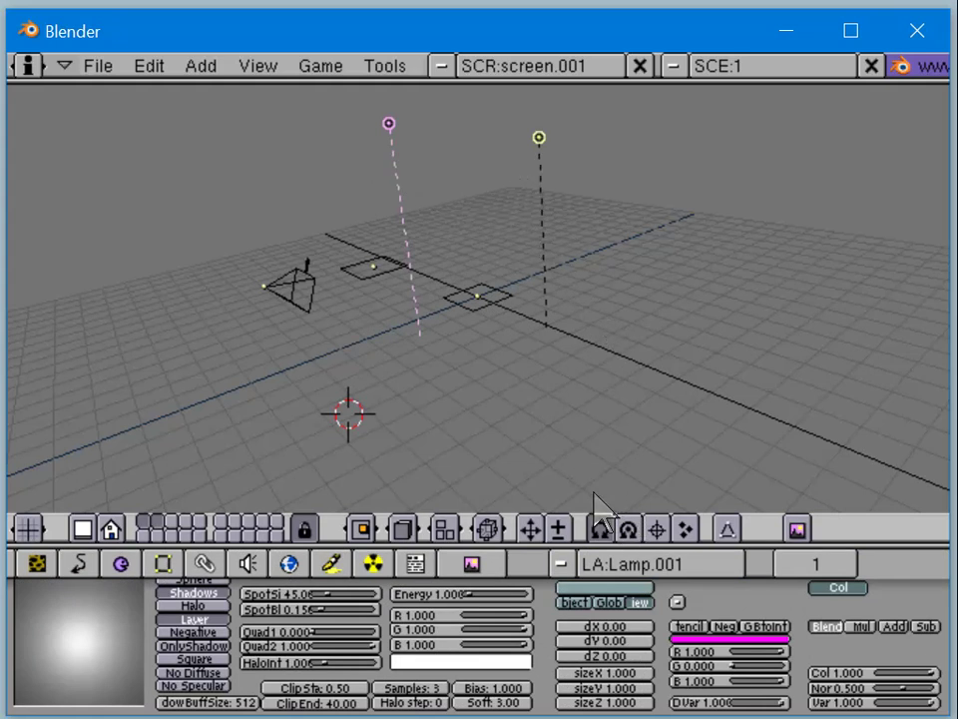
pyautogui.click(567, 569)
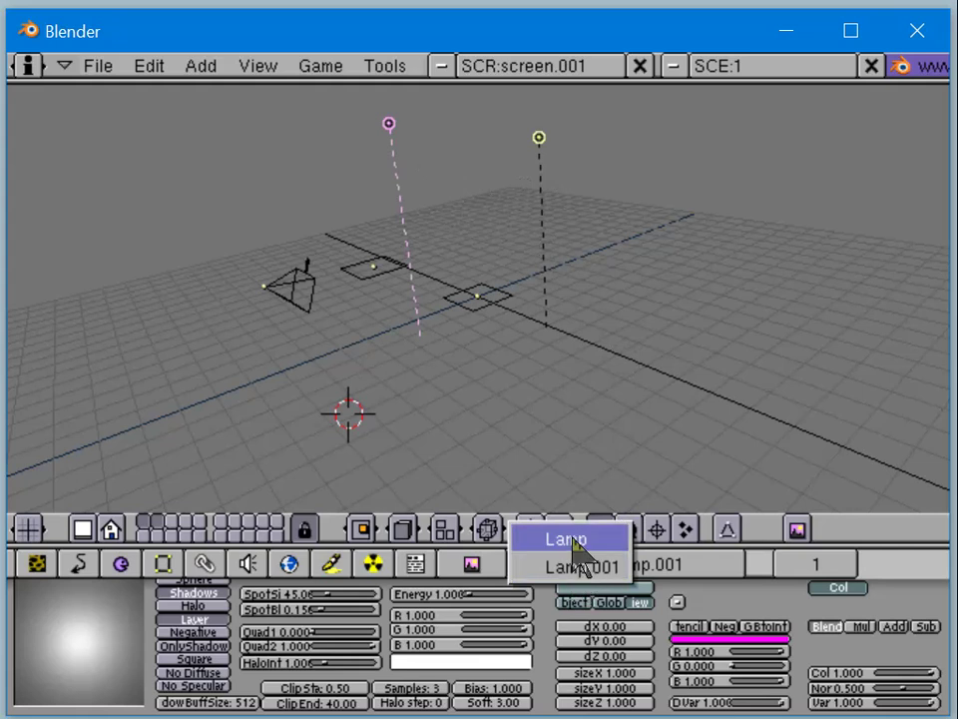
pyautogui.click(571, 543)
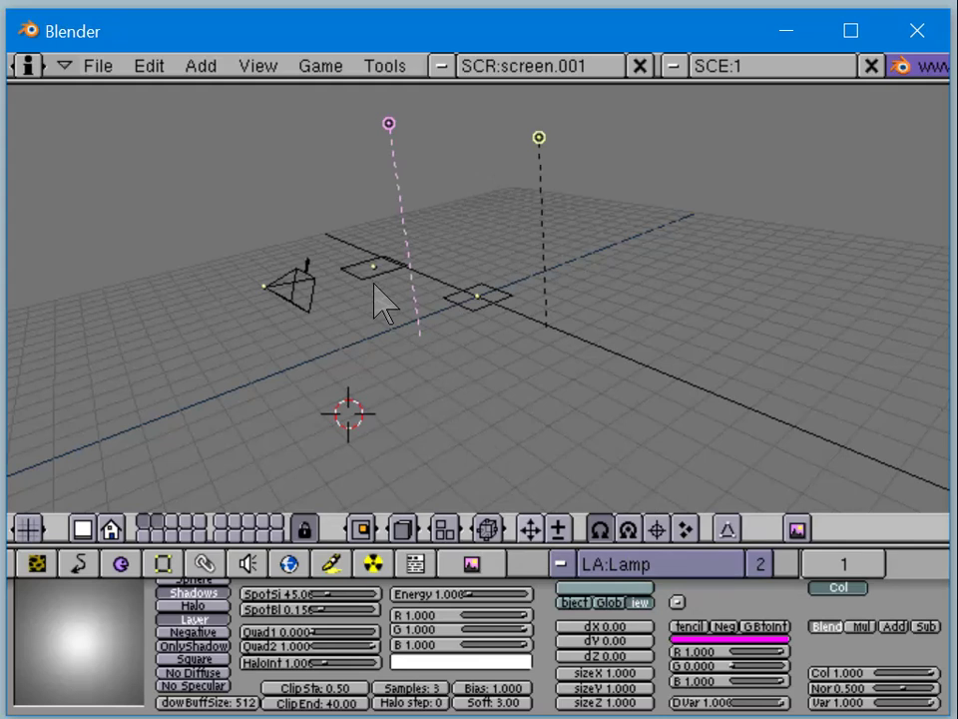
pyautogui.click(561, 565)
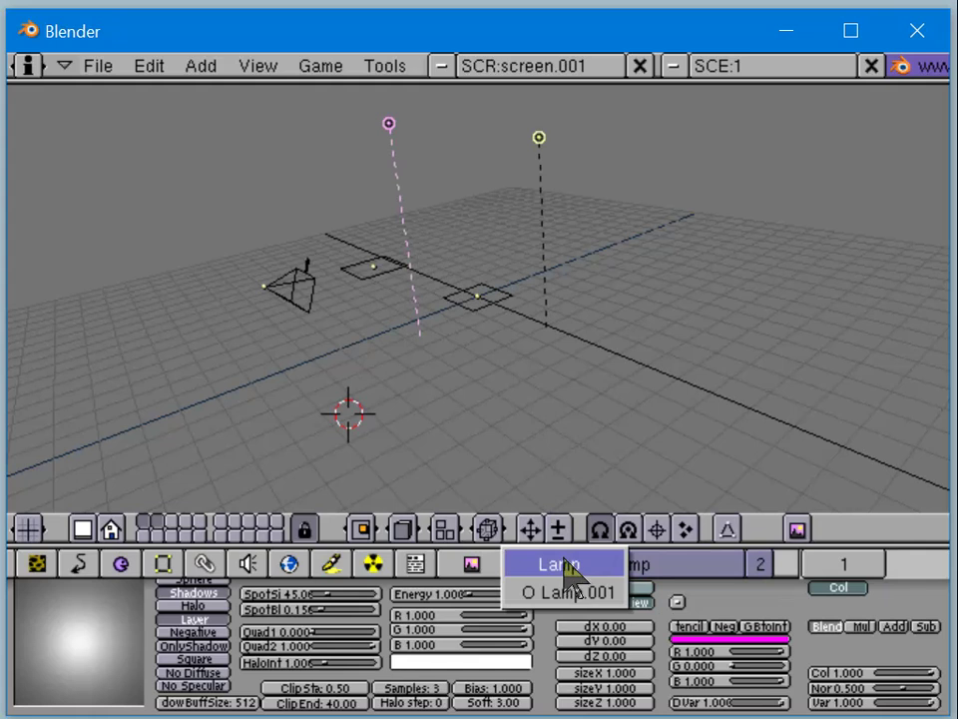
pyautogui.click(565, 593)
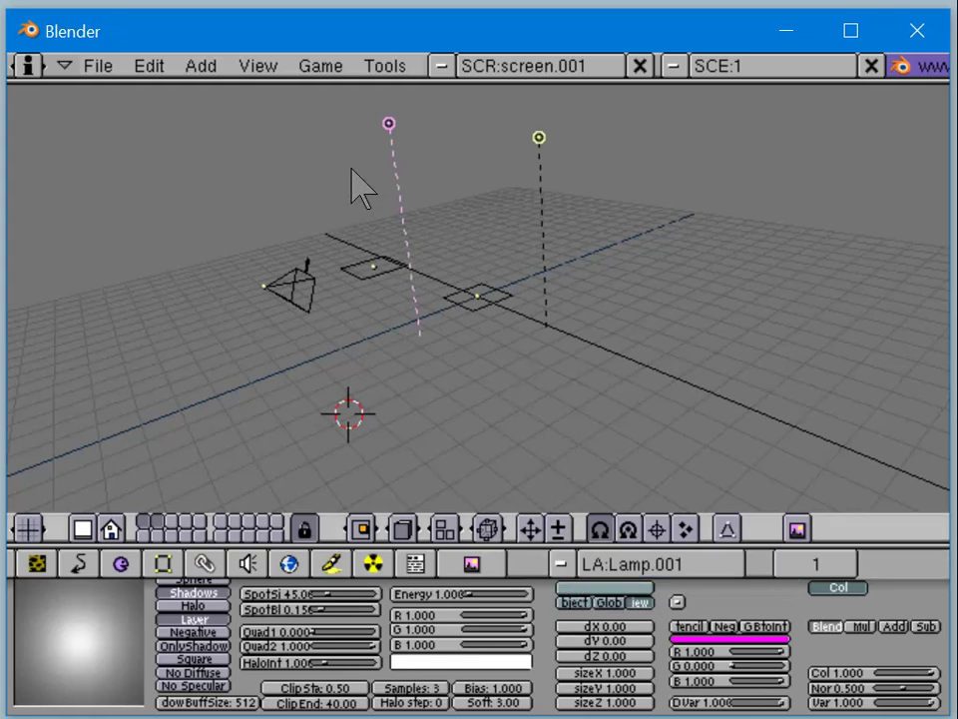
pyautogui.rightClick(544, 139)
pyautogui.rightClick(423, 146)
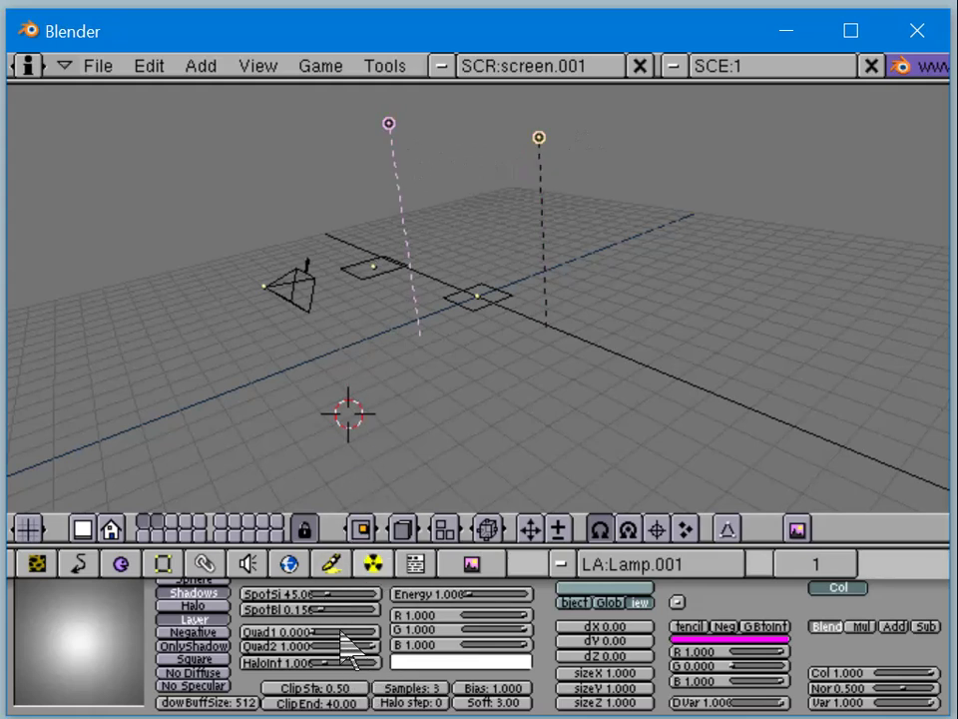
# Make the upper-left lamp pure red (G, B 0) and the right lamp pure green (R, B 0).
pyautogui.moveTo(328, 631); pyautogui.dragTo(279, 664)
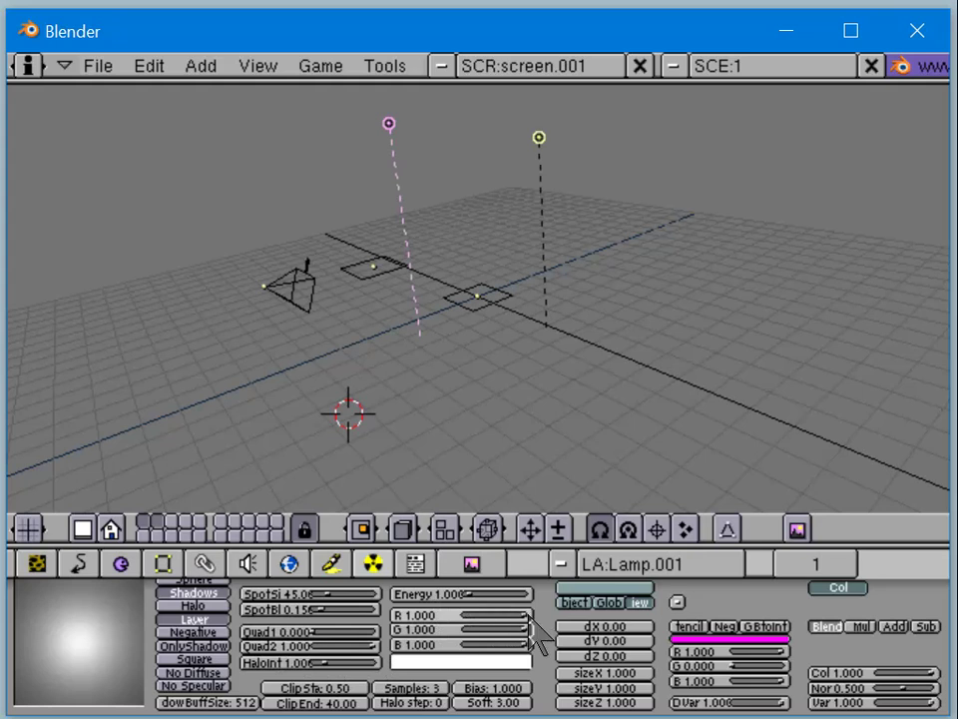
pyautogui.moveTo(523, 630); pyautogui.dragTo(398, 644)
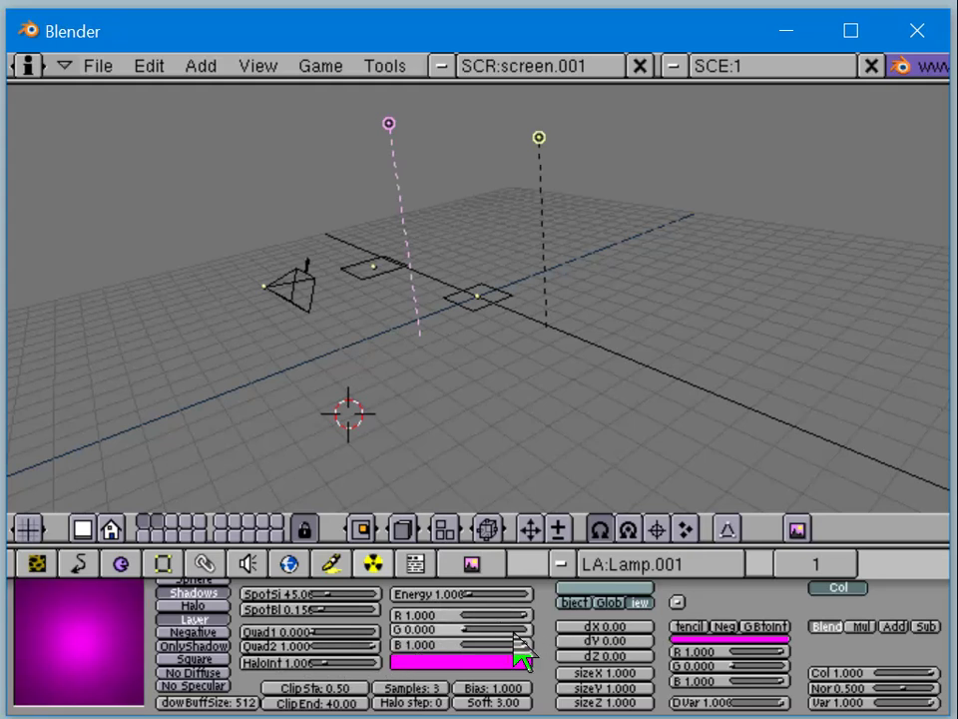
pyautogui.moveTo(516, 643); pyautogui.dragTo(402, 650)
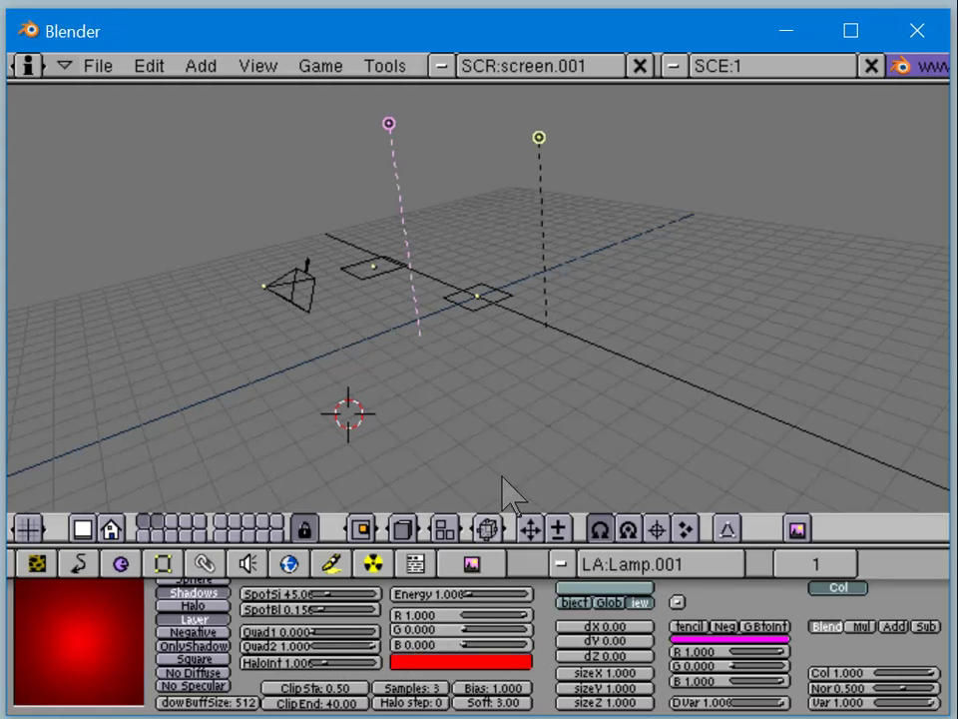
pyautogui.rightClick(552, 183)
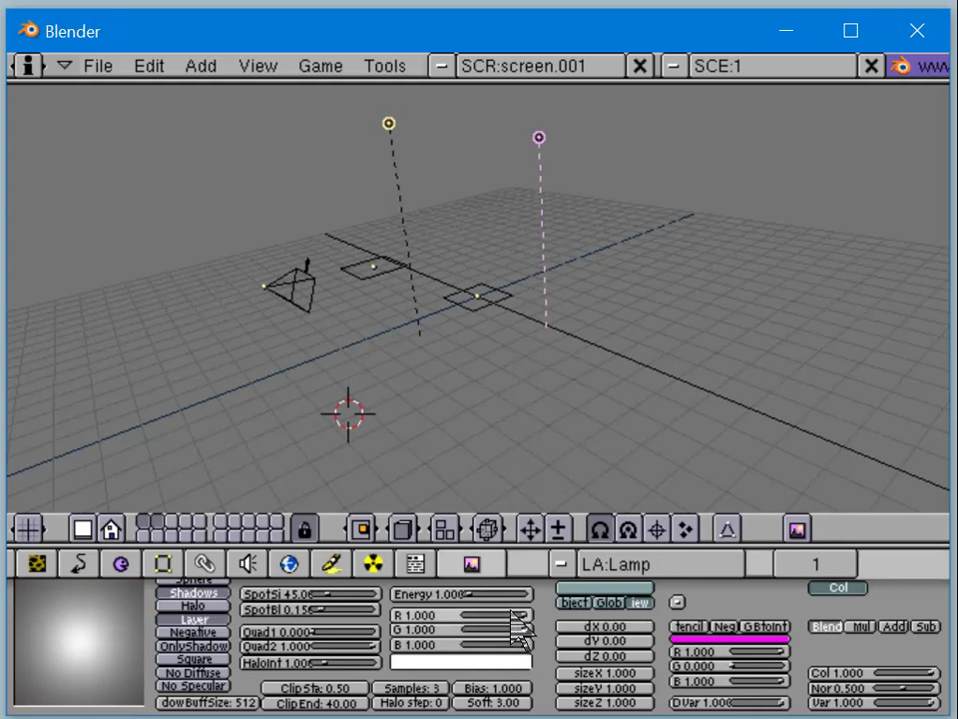
pyautogui.moveTo(515, 616); pyautogui.dragTo(402, 616)
pyautogui.moveTo(513, 646); pyautogui.dragTo(400, 646)
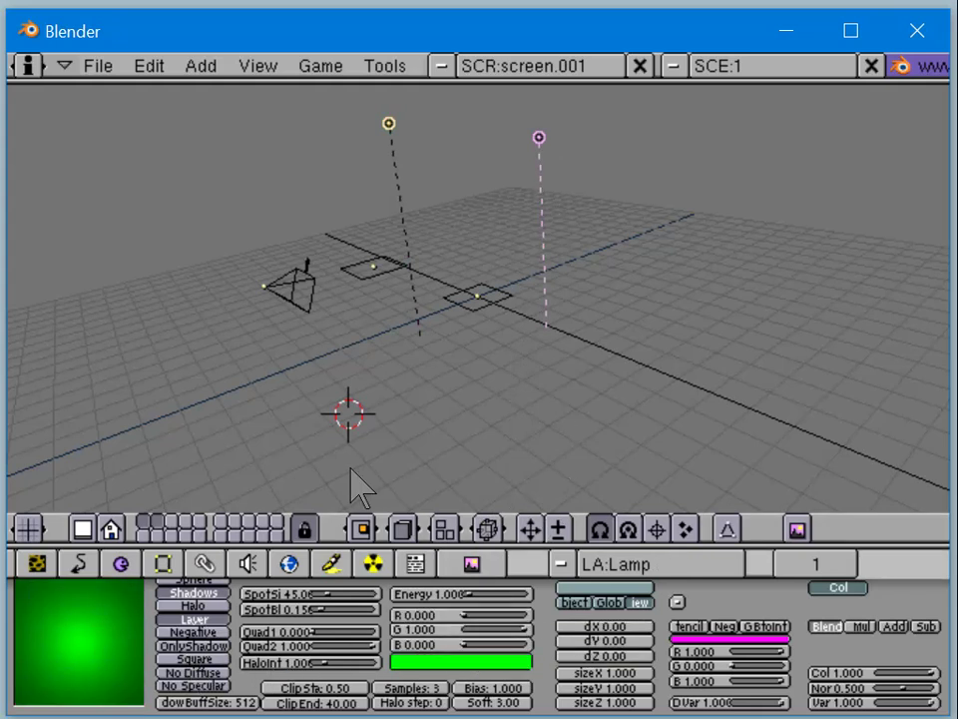
# Select the lamps and planes in turn to check their settings.
pyautogui.rightClick(406, 203)
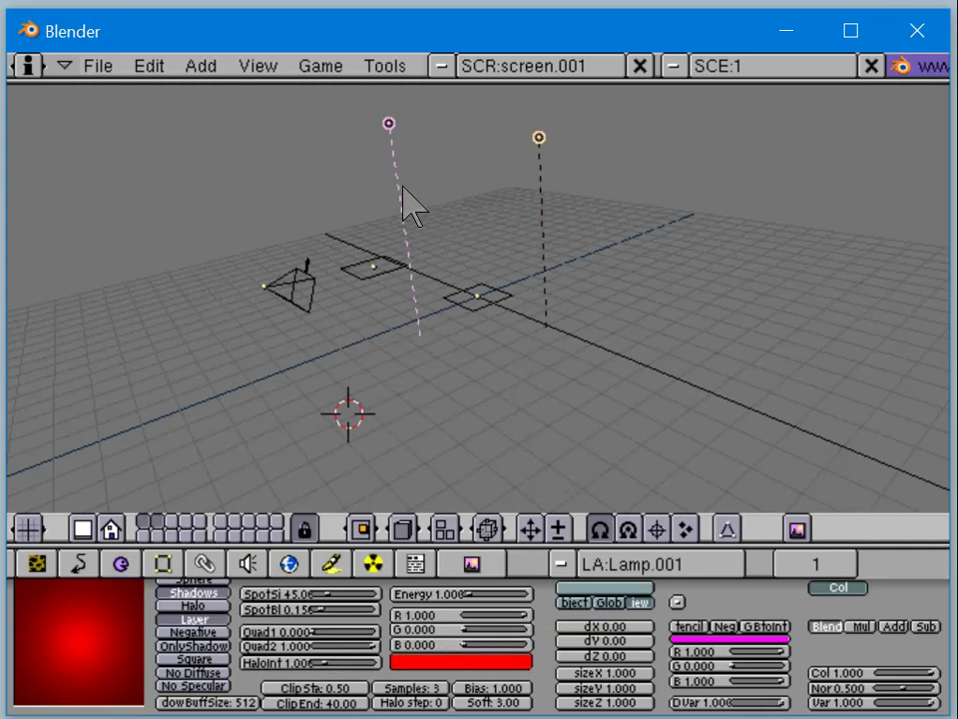
pyautogui.rightClick(575, 214)
pyautogui.rightClick(469, 303)
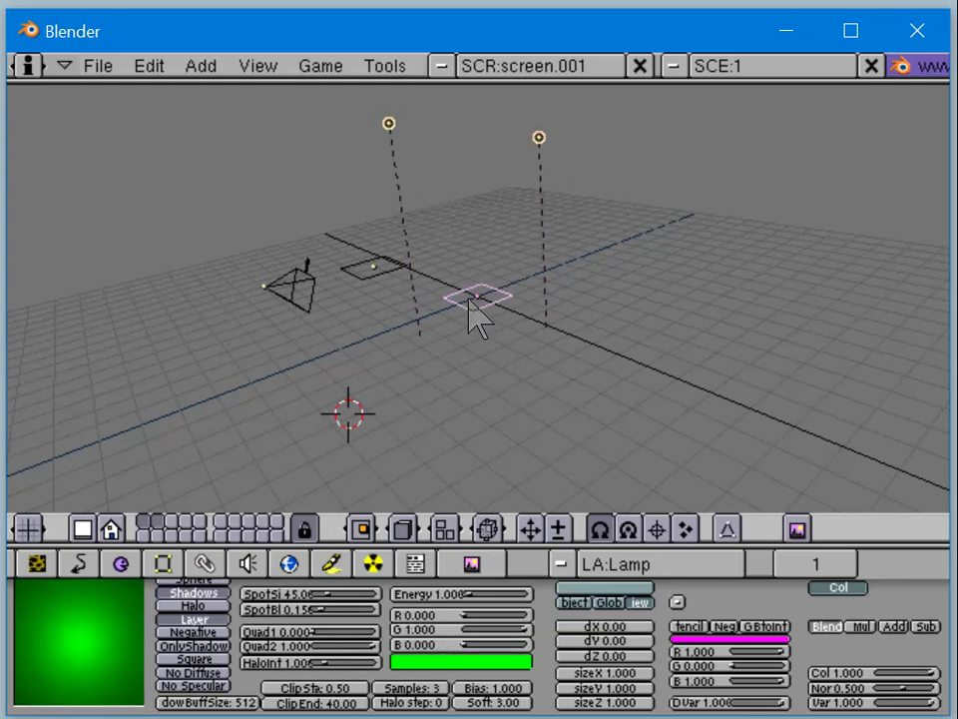
pyautogui.rightClick(387, 266)
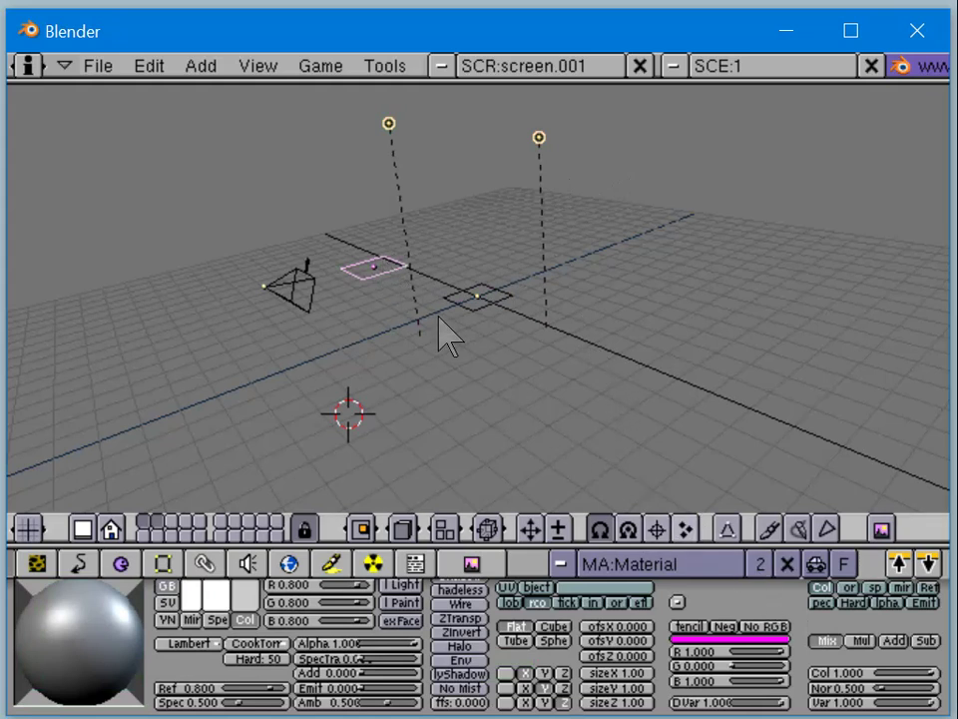
pyautogui.rightClick(480, 293)
pyautogui.rightClick(364, 272)
pyautogui.rightClick(548, 142)
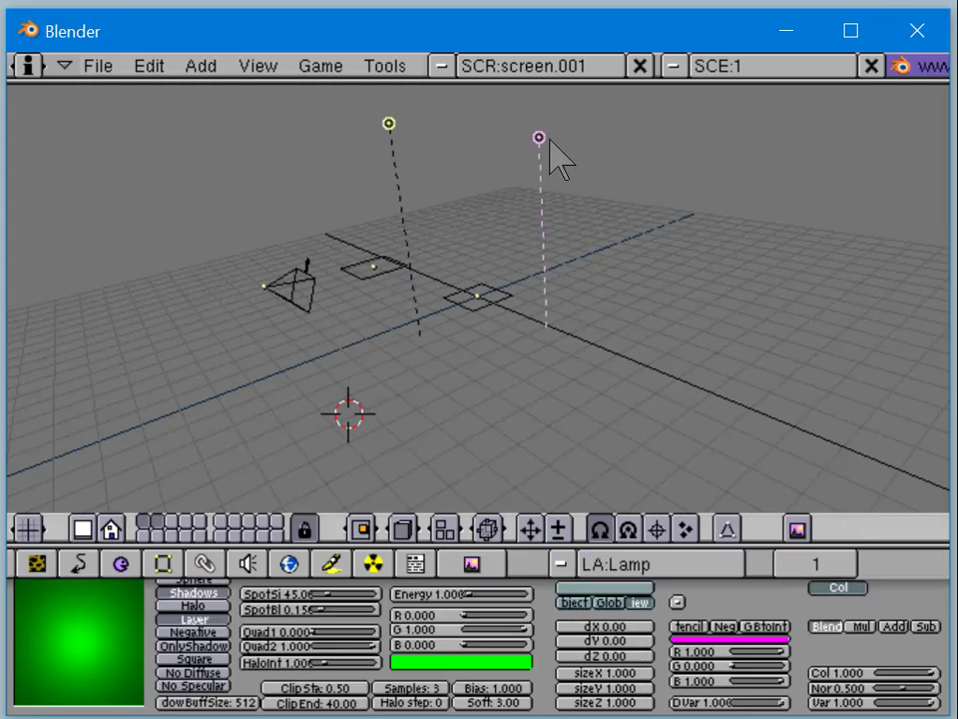
pyautogui.rightClick(379, 148)
# Select the camera, check its view, and trackball-rotate it twice so both planes fit the frame.
pyautogui.rightClick(318, 302)
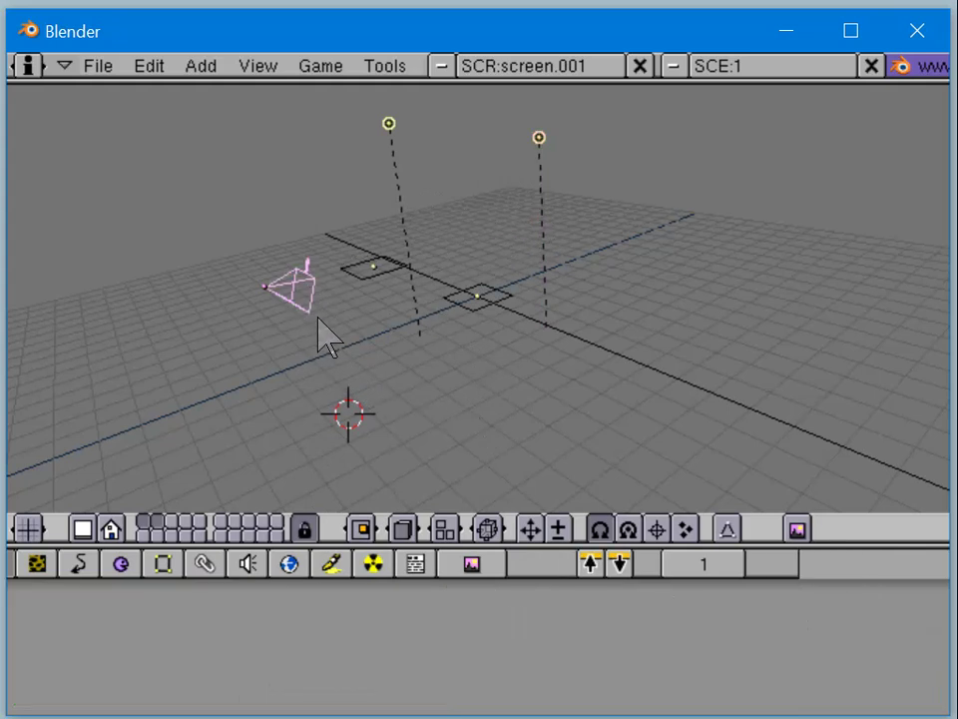
pyautogui.press('KP_0')
pyautogui.press('KP_0')
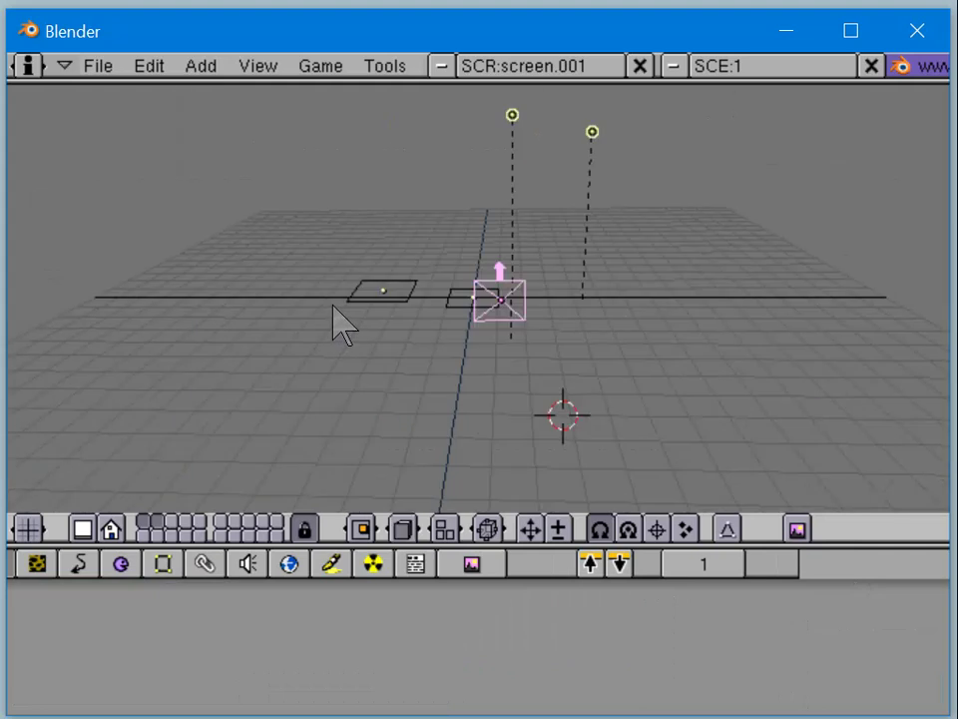
pyautogui.press('KP_0')
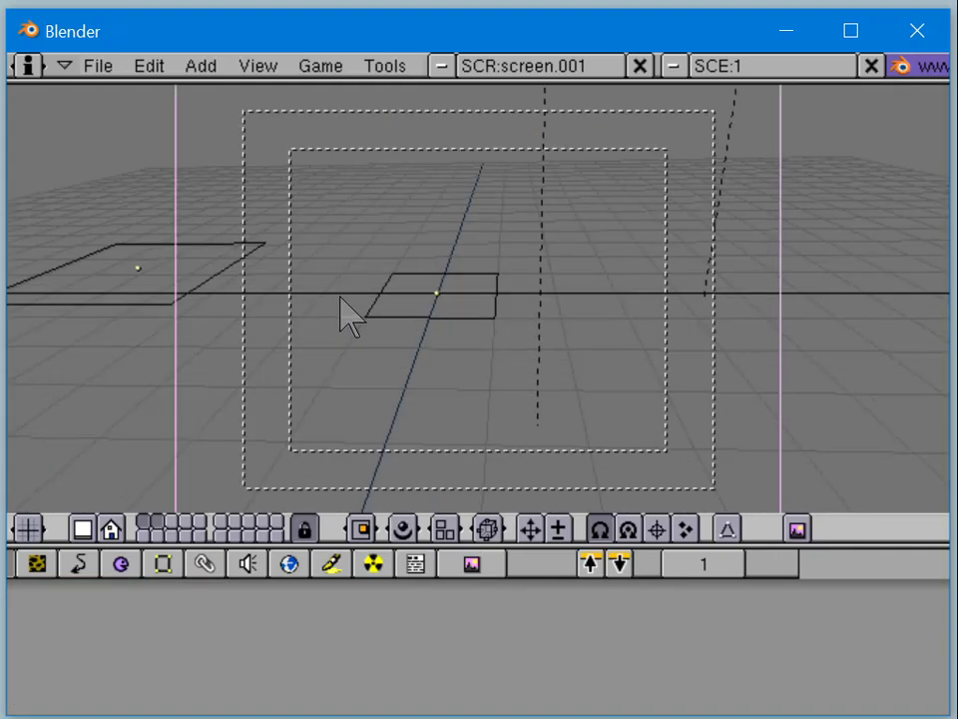
pyautogui.press('r')
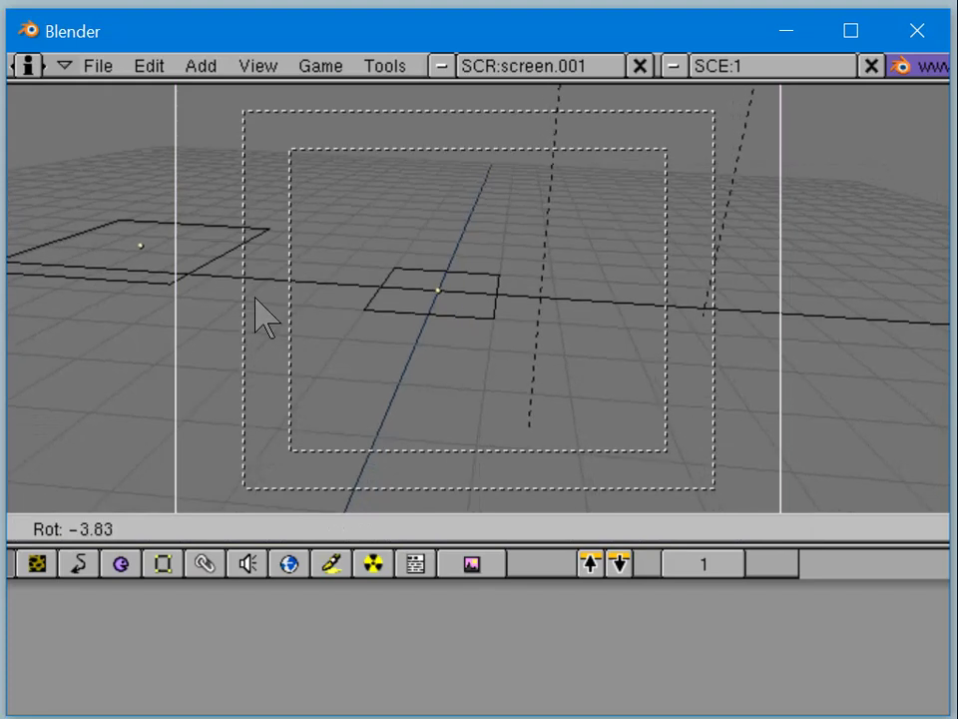
pyautogui.press('r')
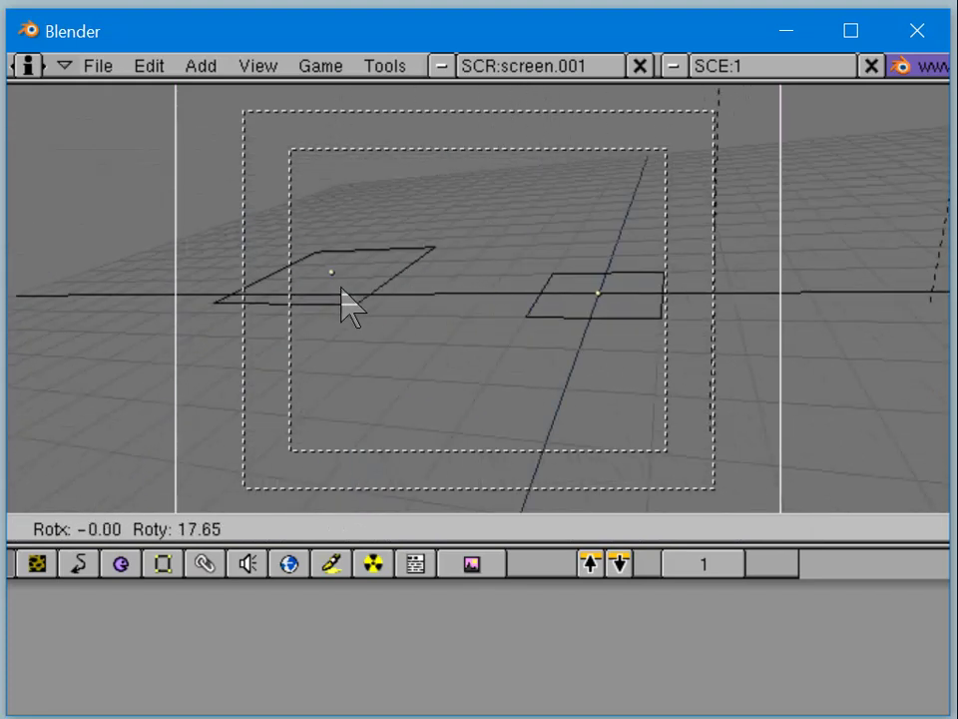
pyautogui.click(345, 299)
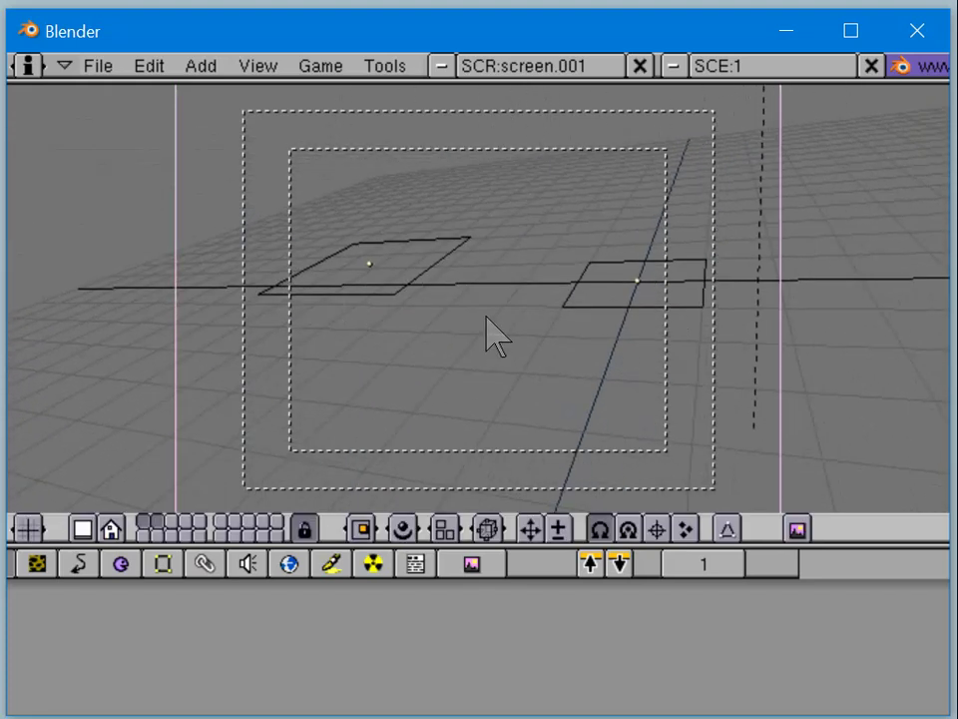
pyautogui.press('r')
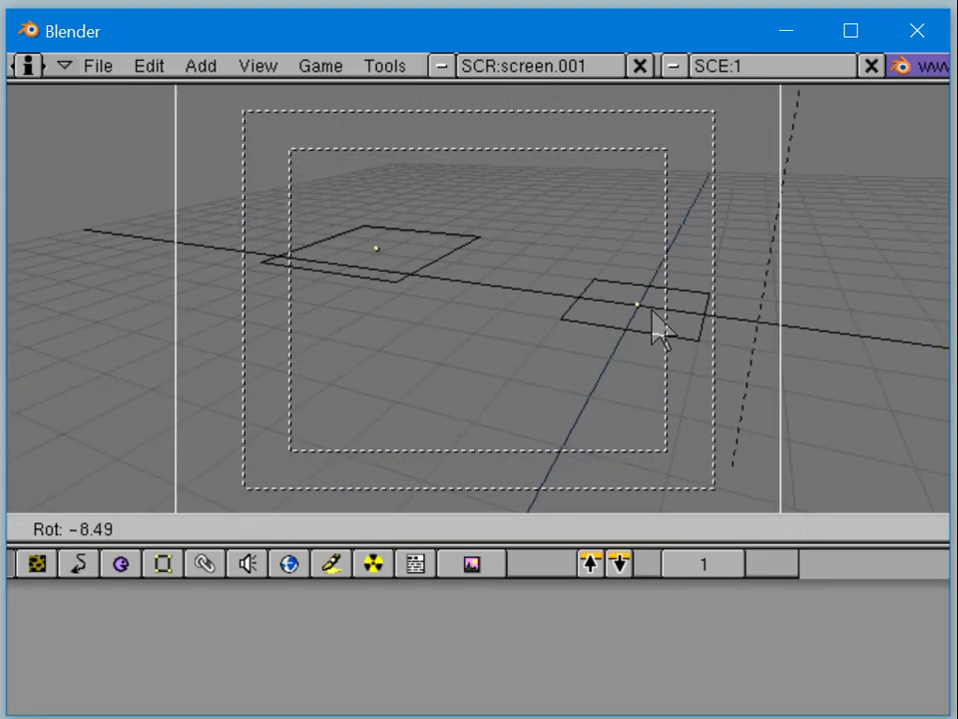
pyautogui.click(654, 327)
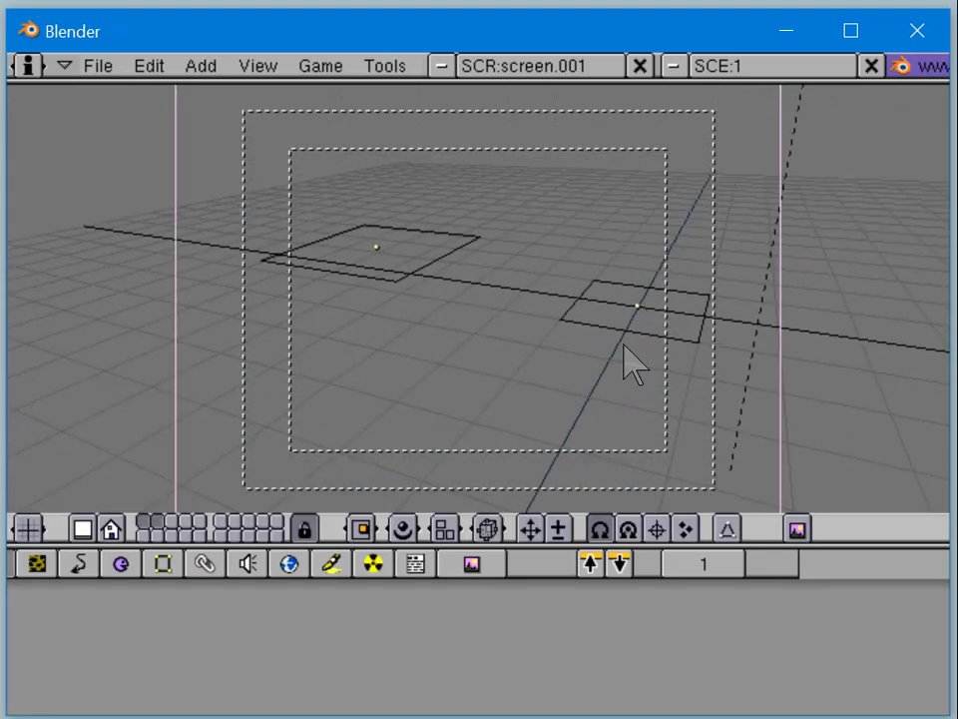
# Render the camera view, then duplicate the green plane and place the copy lower-left in frame.
pyautogui.press('F12')
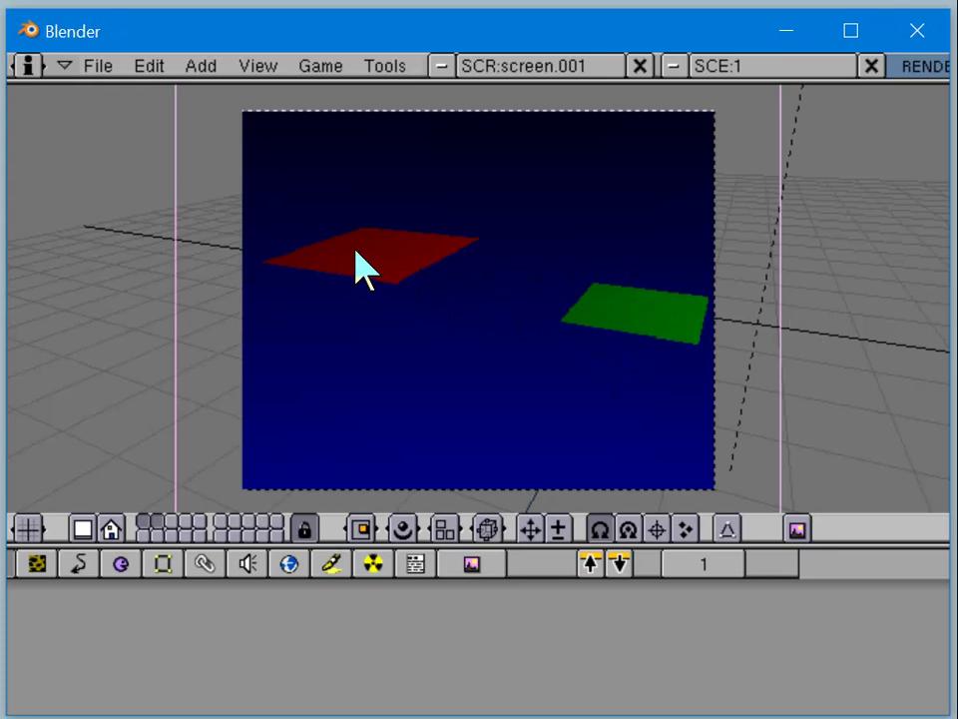
pyautogui.rightClick(578, 332)
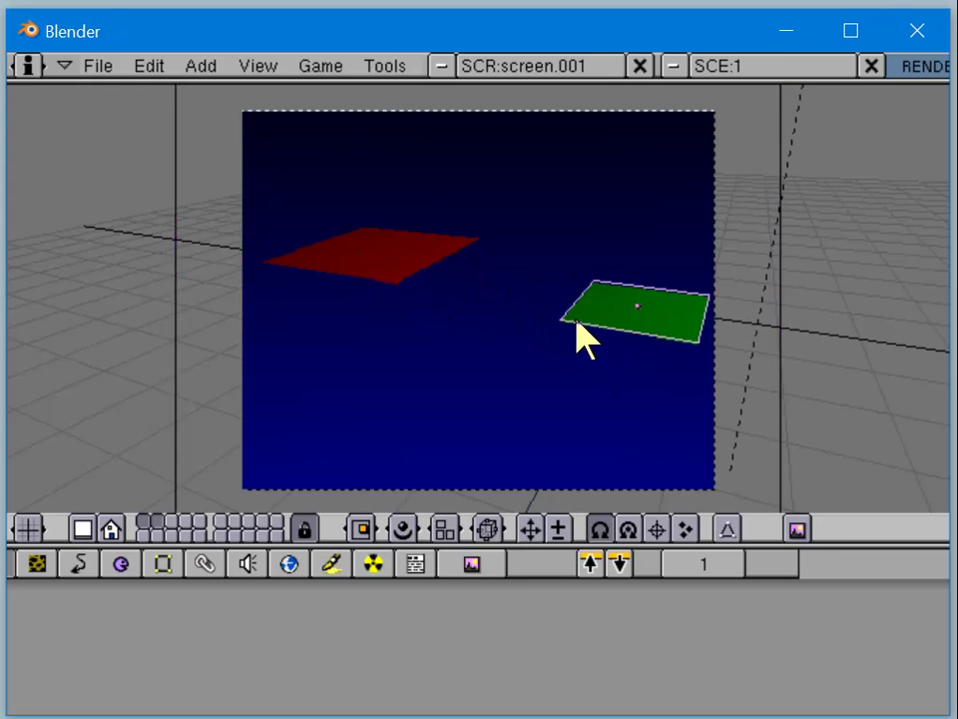
pyautogui.press('Escape')
pyautogui.press('F5')
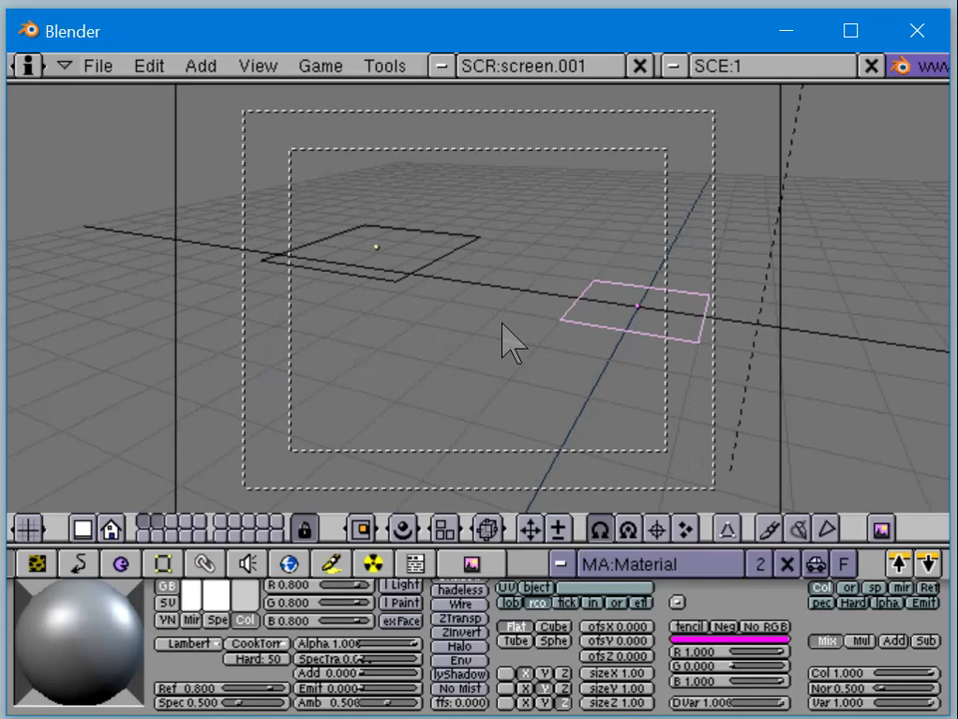
pyautogui.hotkey('shift', 'd')
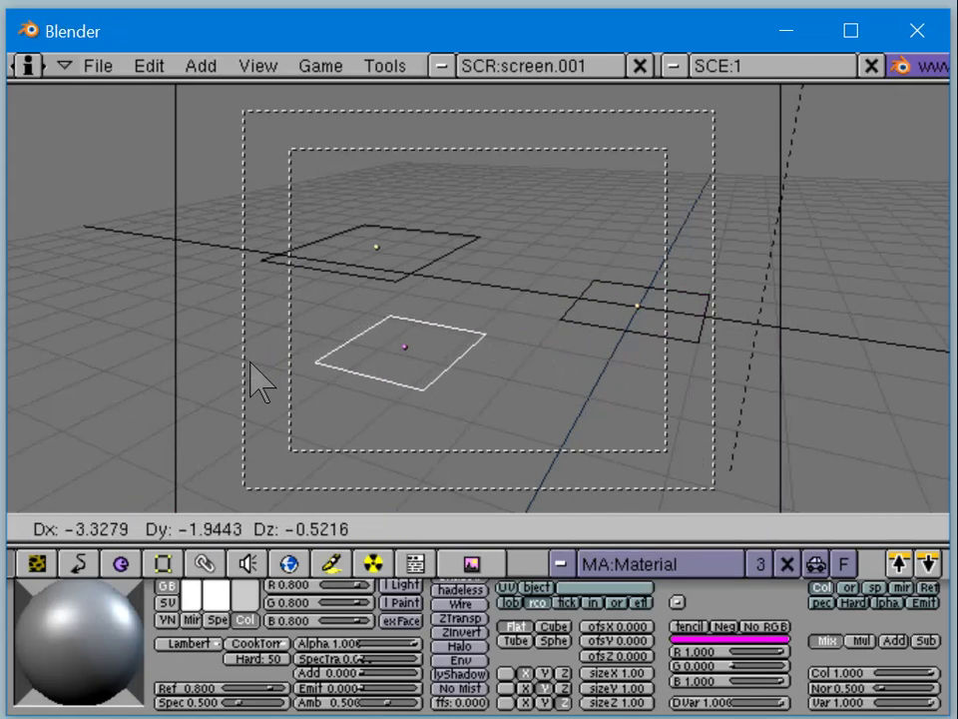
pyautogui.click(250, 383)
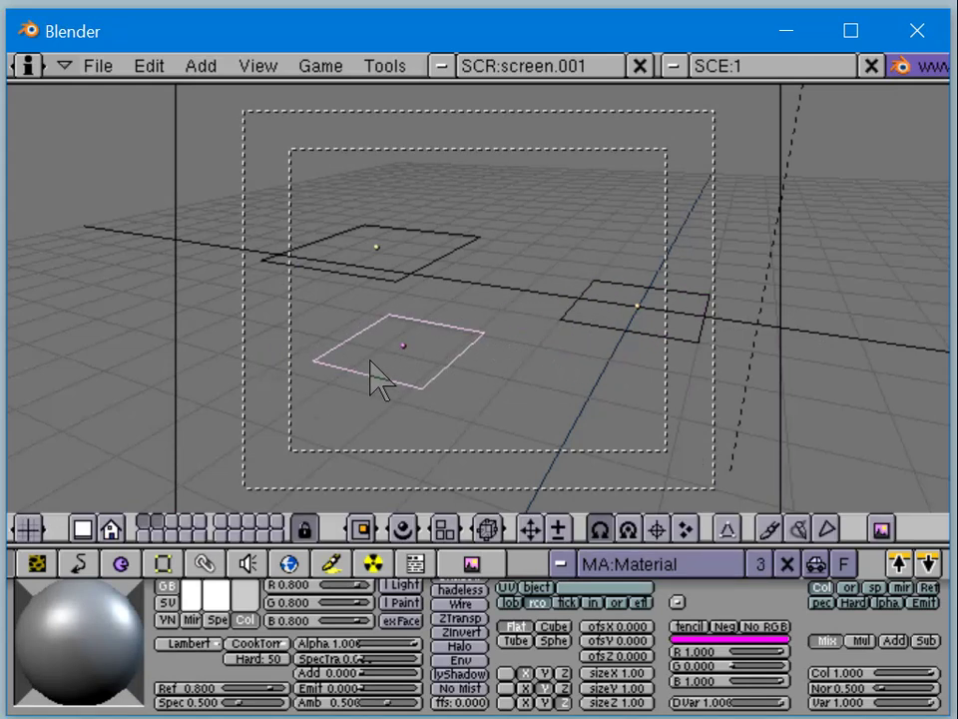
# Dismiss the make-local prompt and move the copied plane onto a new layer.
pyautogui.press('l')
pyautogui.click(369, 363)
pyautogui.press('m')
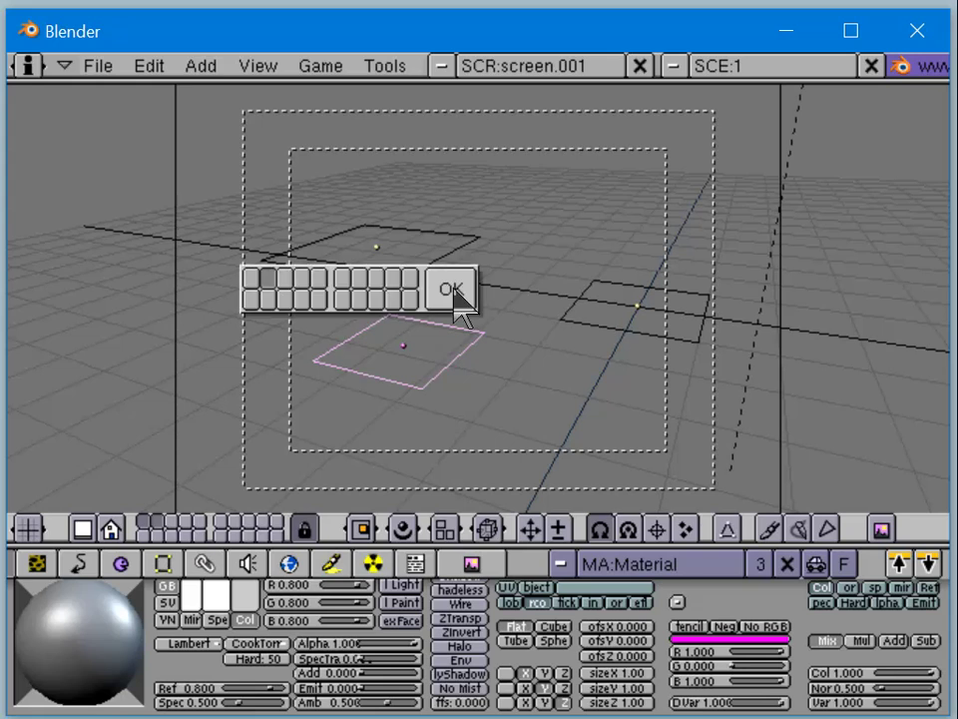
pyautogui.click(295, 300)
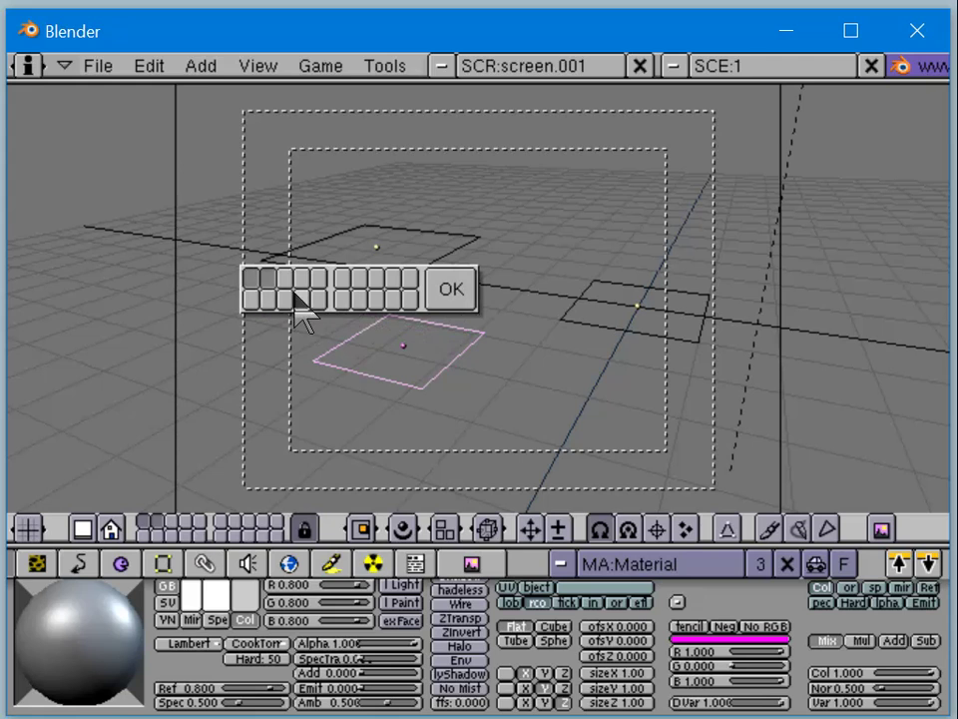
pyautogui.click(439, 297)
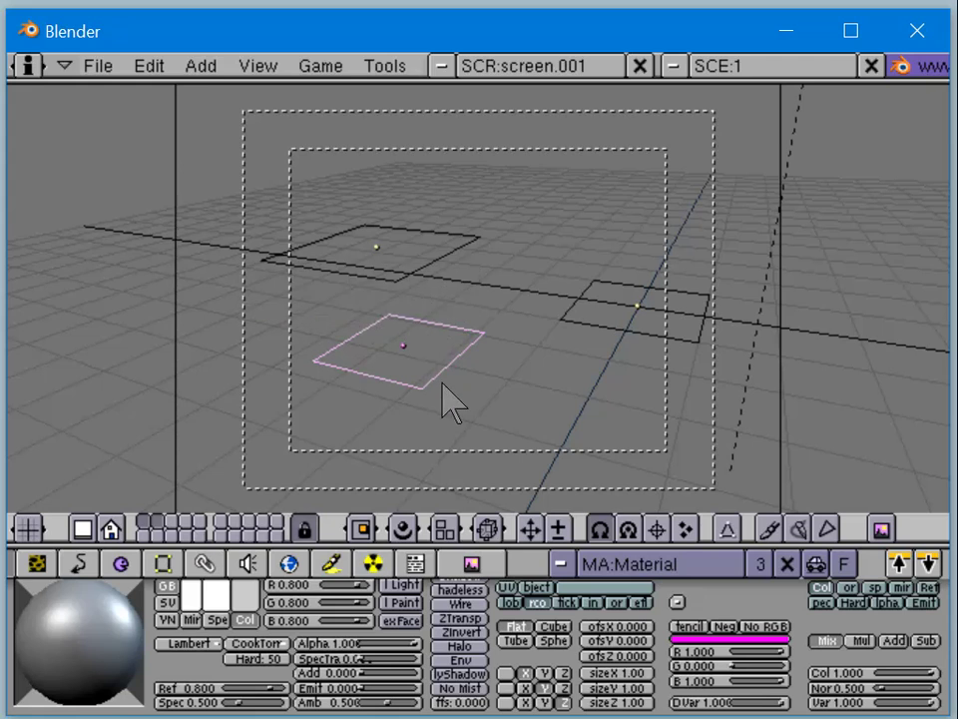
# Select each plane in turn to check them, then render through the camera.
pyautogui.rightClick(409, 267)
pyautogui.rightClick(599, 300)
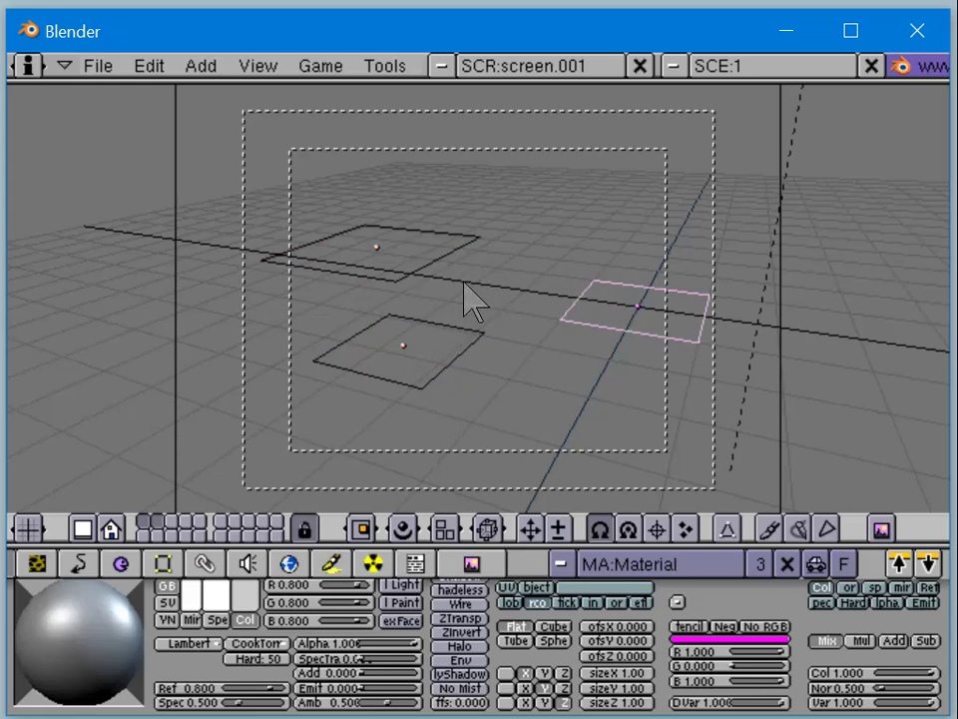
pyautogui.rightClick(411, 365)
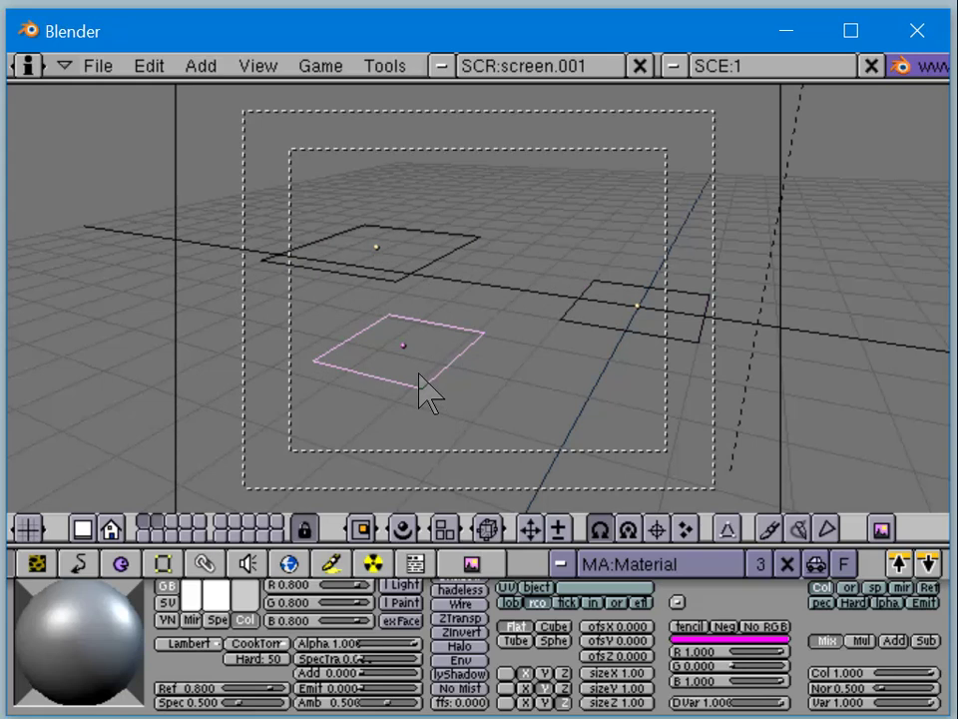
pyautogui.press('F12')
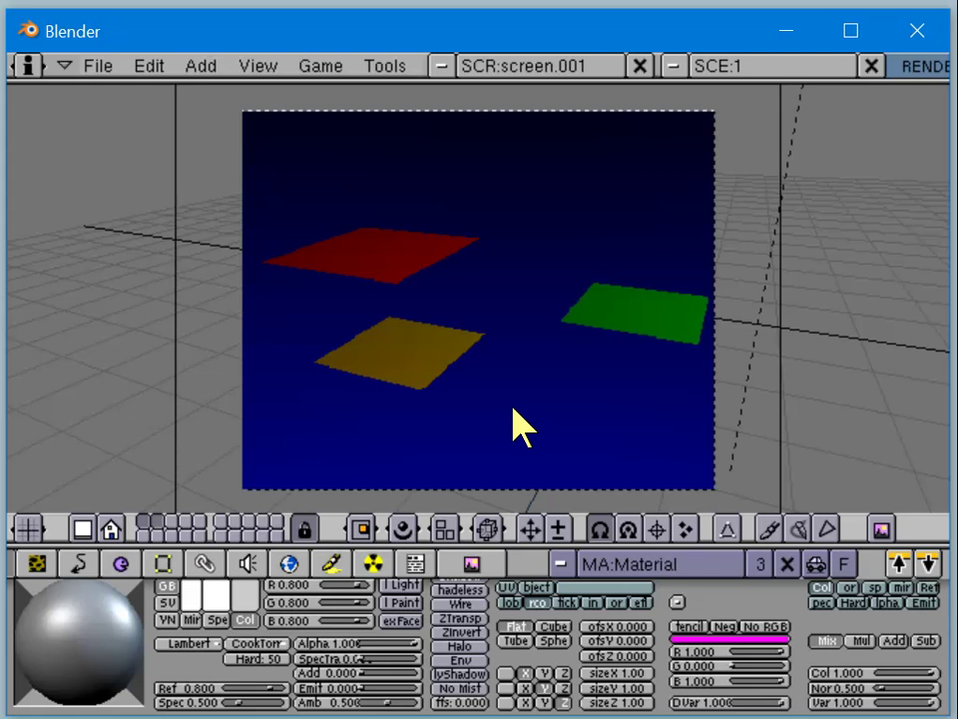
# Toggle the render window with F11 to compare against the wireframe, then close it.
pyautogui.press('F11')
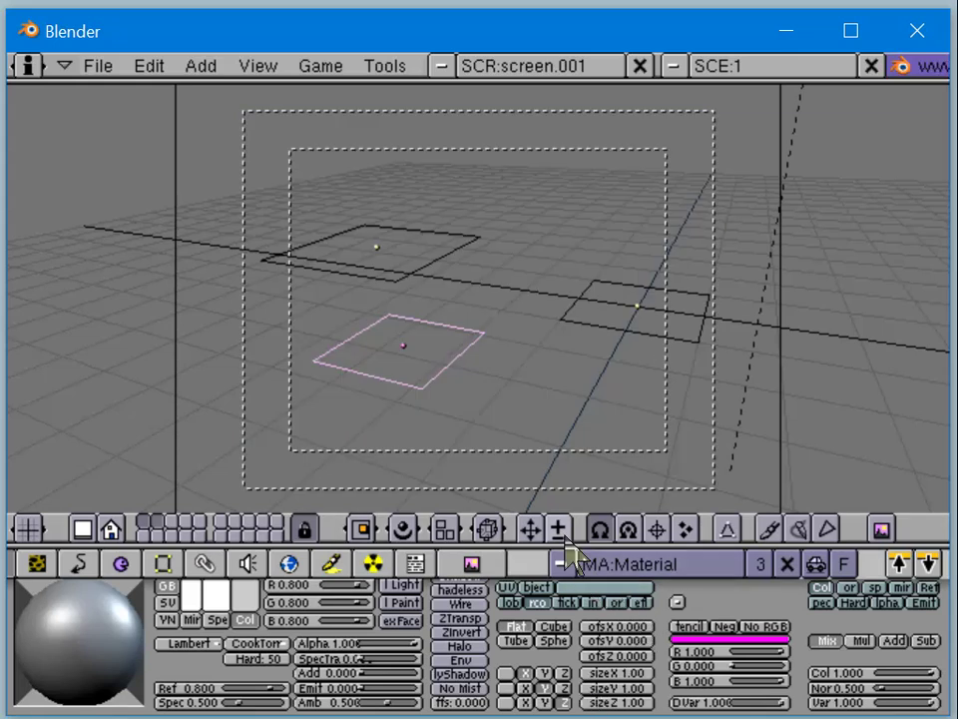
pyautogui.press('F11')
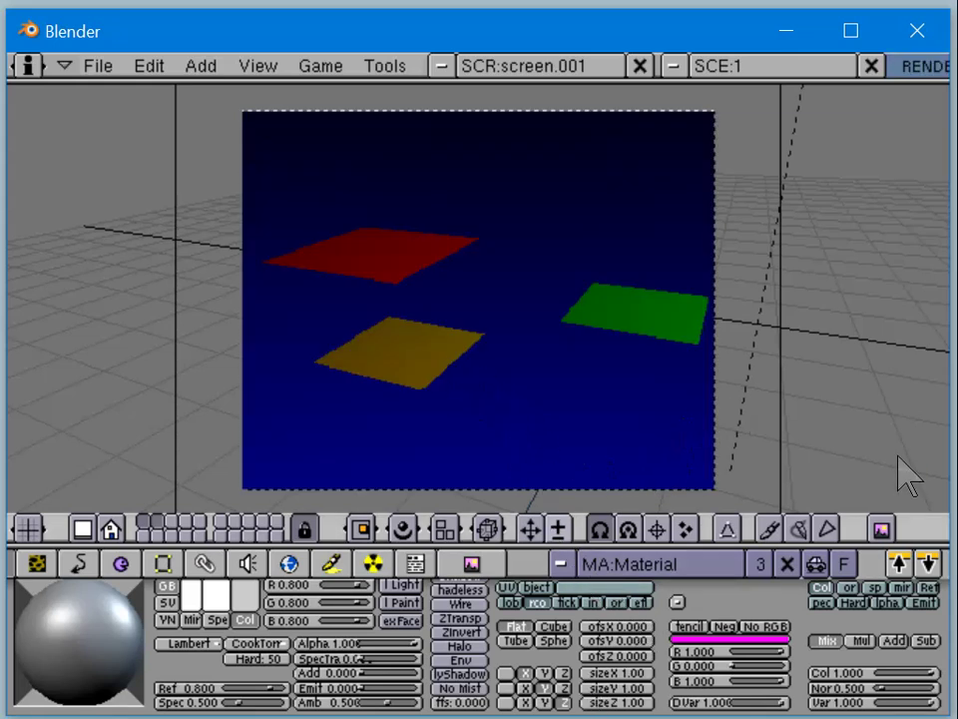
pyautogui.press('F11')
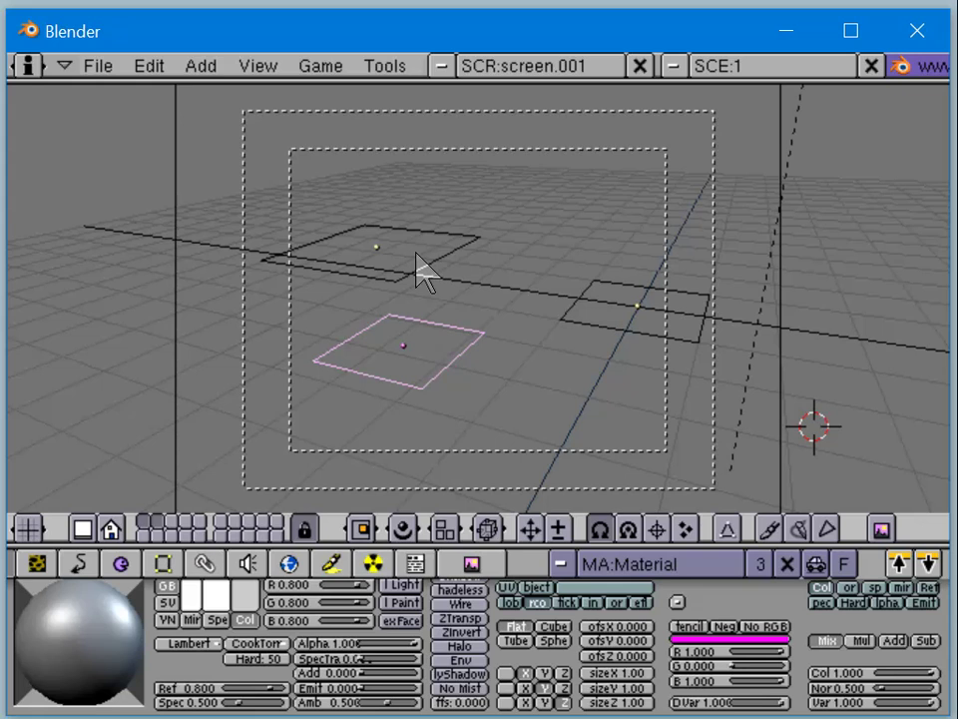
pyautogui.rightClick(577, 296)
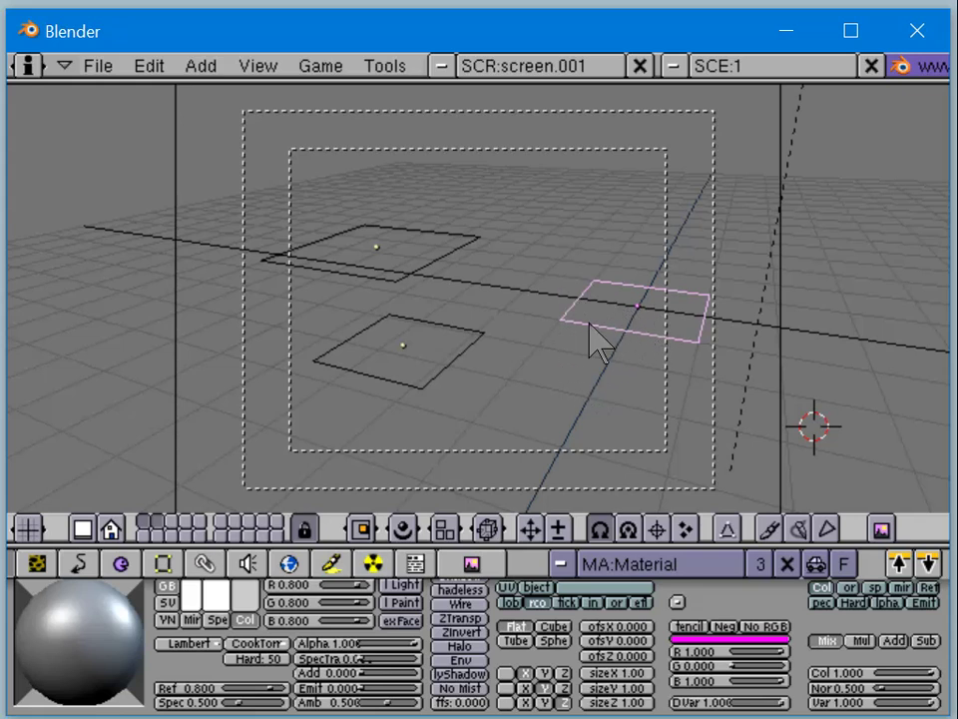
pyautogui.rightClick(454, 357)
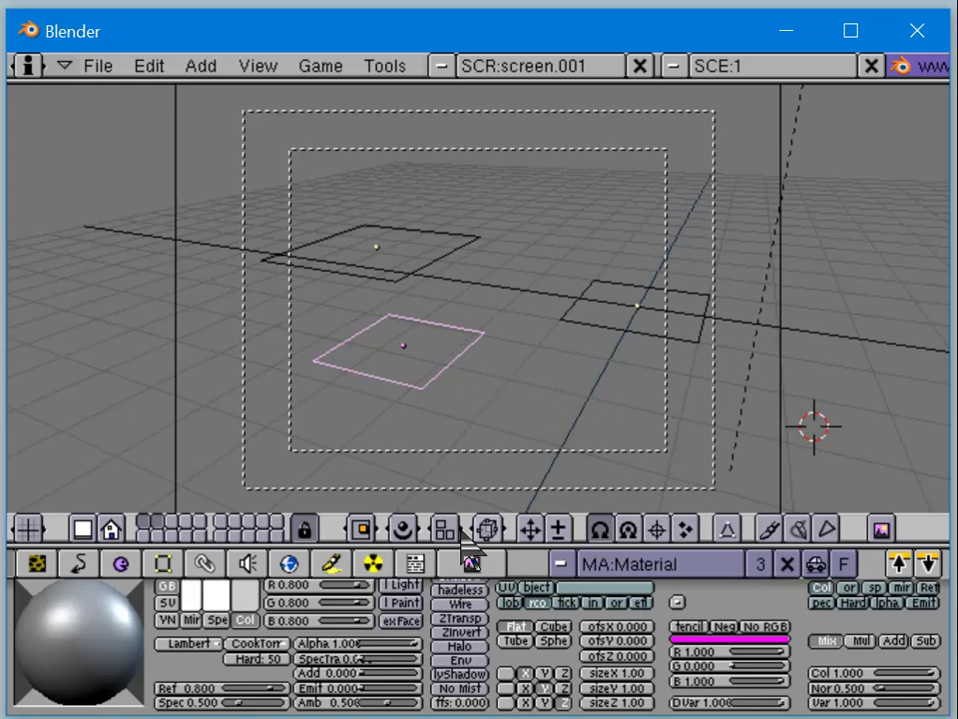
# Hide the layer holding the green plane using the header layer buttons.
pyautogui.moveTo(404, 621); pyautogui.dragTo(419, 642, button='middle')
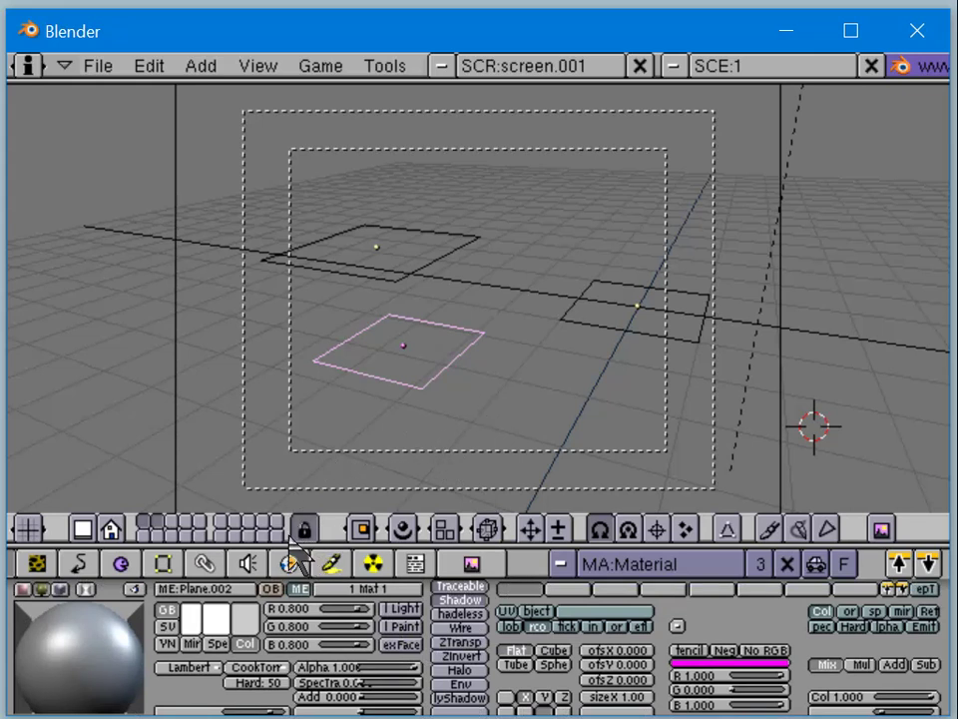
pyautogui.click(148, 530)
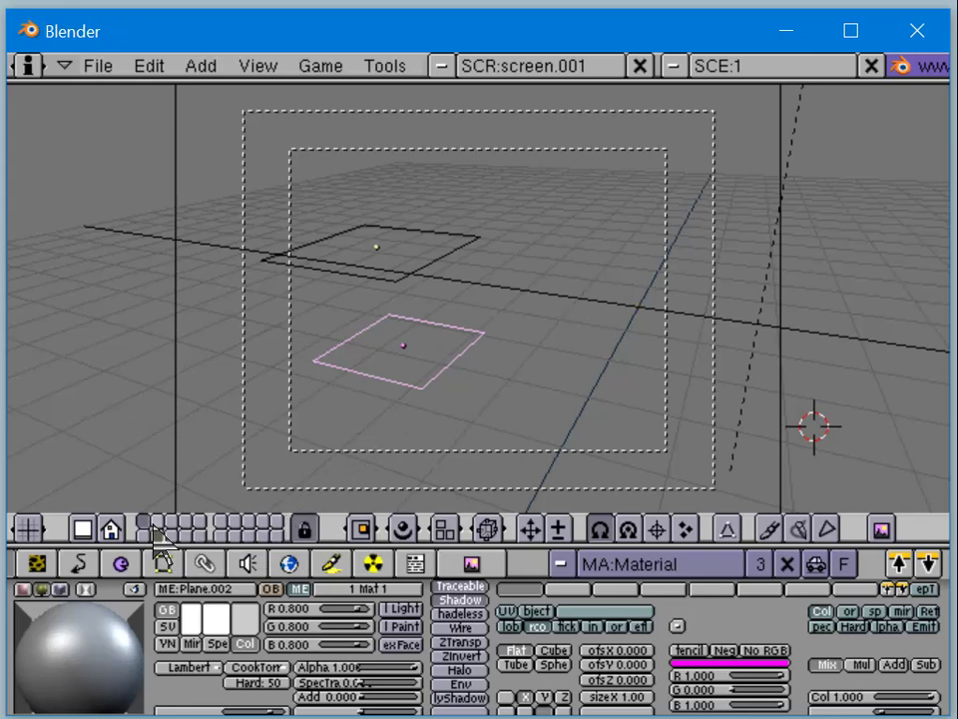
pyautogui.click(160, 530)
pyautogui.click(151, 527)
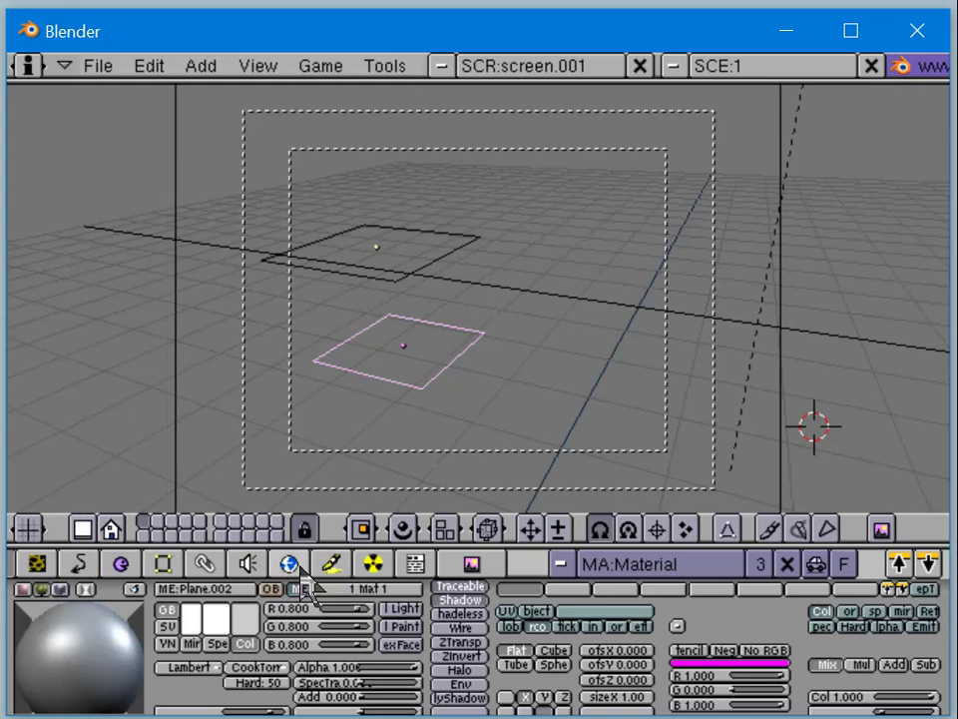
# Show the Edit (F9) mesh settings for the front plane, Plane.002.
pyautogui.click(163, 571)
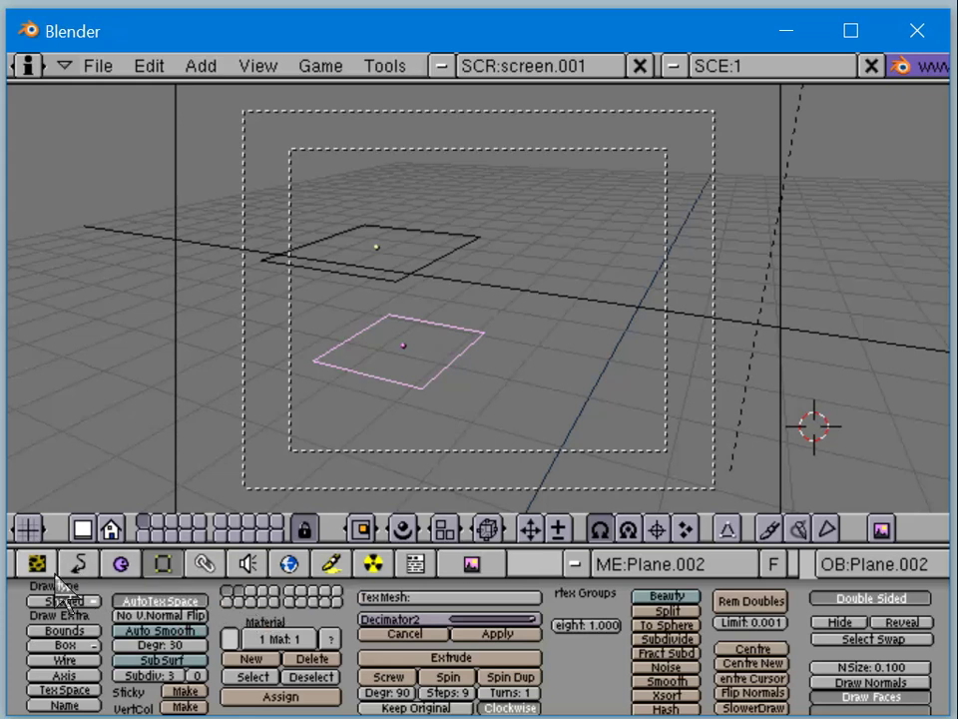
pyautogui.moveTo(86, 591); pyautogui.dragTo(391, 568, button='middle')
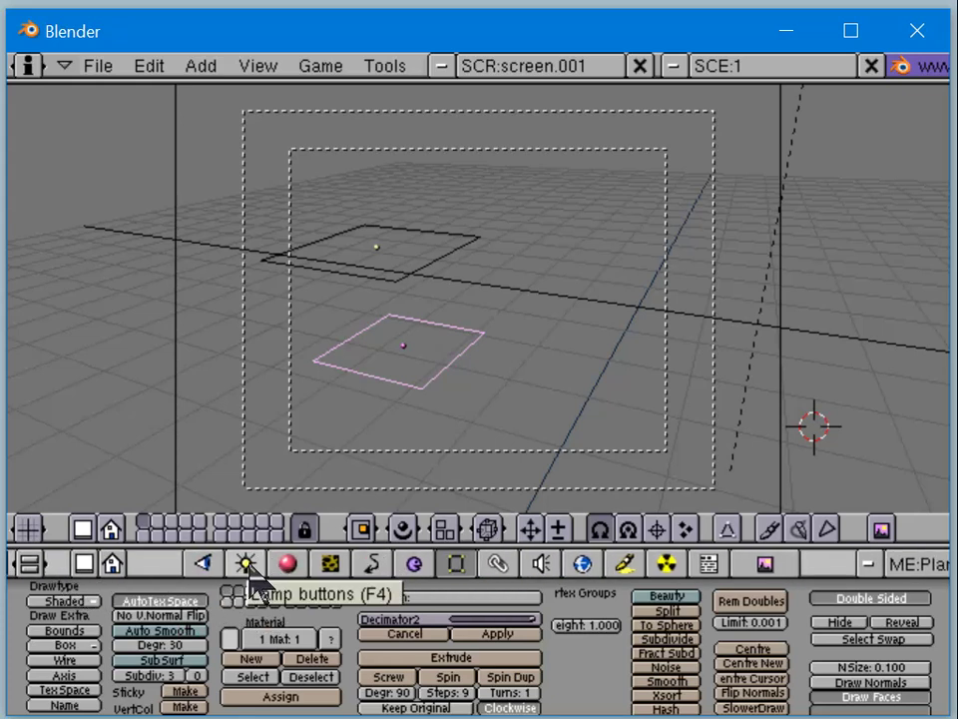
pyautogui.click(281, 566)
pyautogui.click(258, 567)
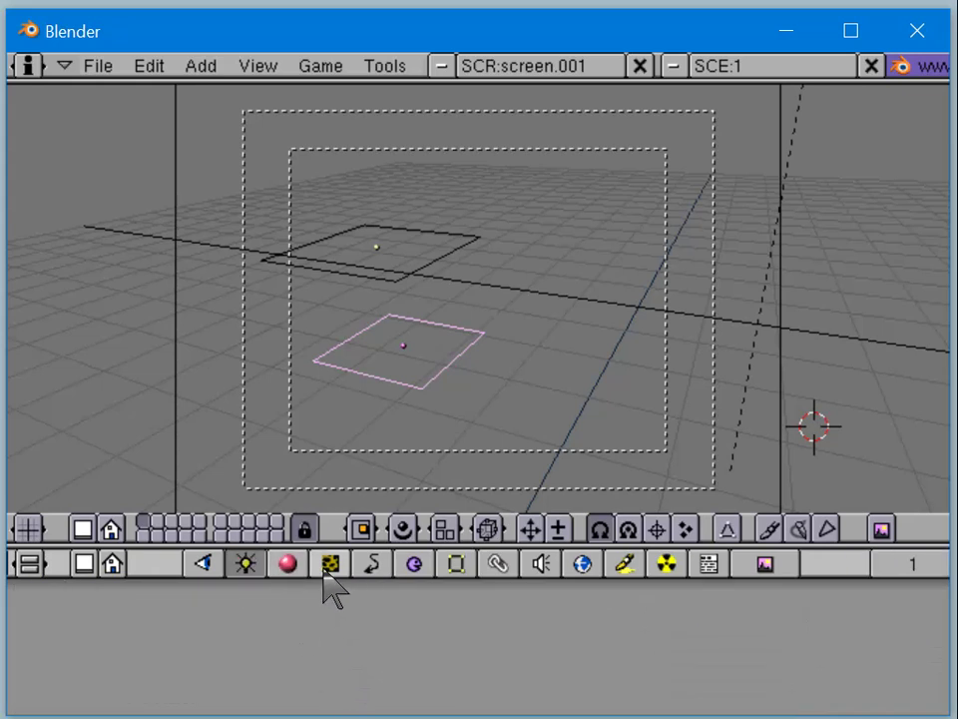
pyautogui.click(458, 565)
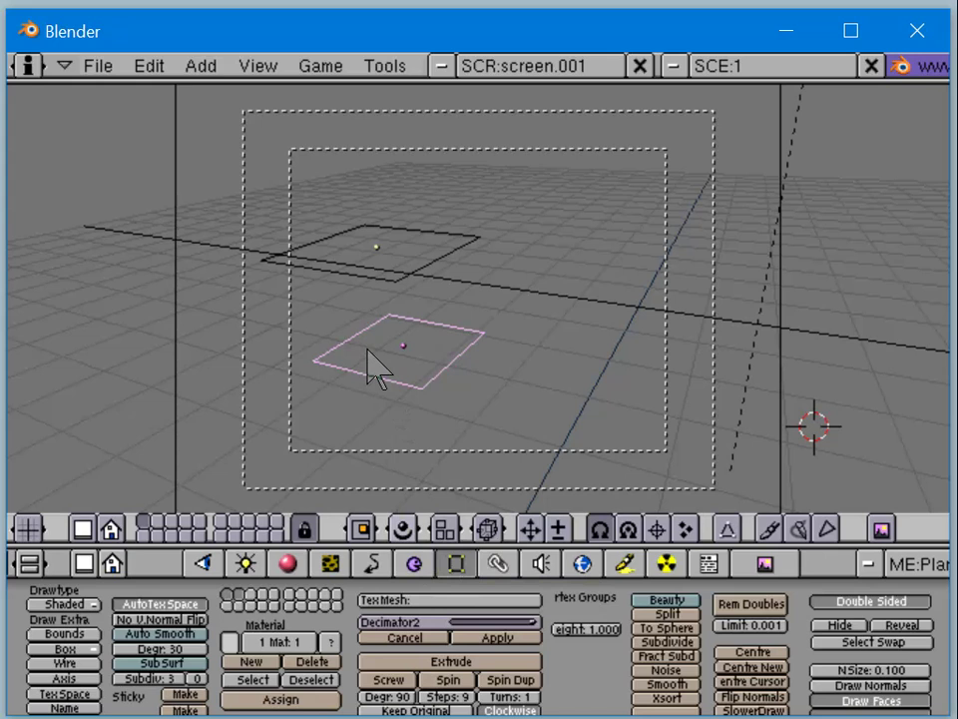
# Bring up the layer choice for the lower plane, then do a quick camera render.
pyautogui.press('m')
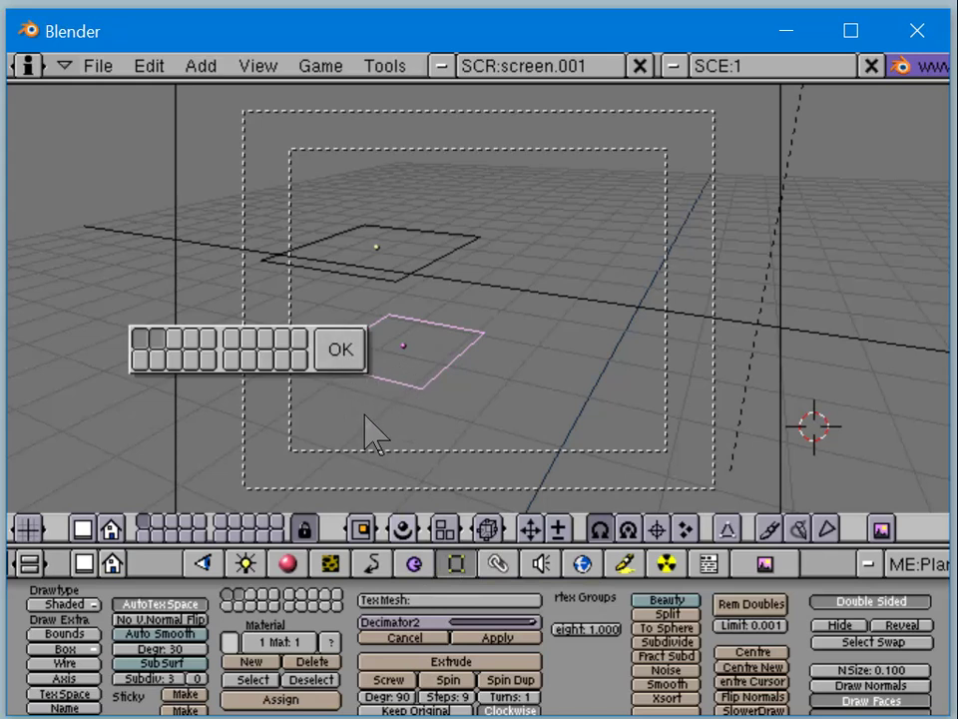
pyautogui.press('Escape')
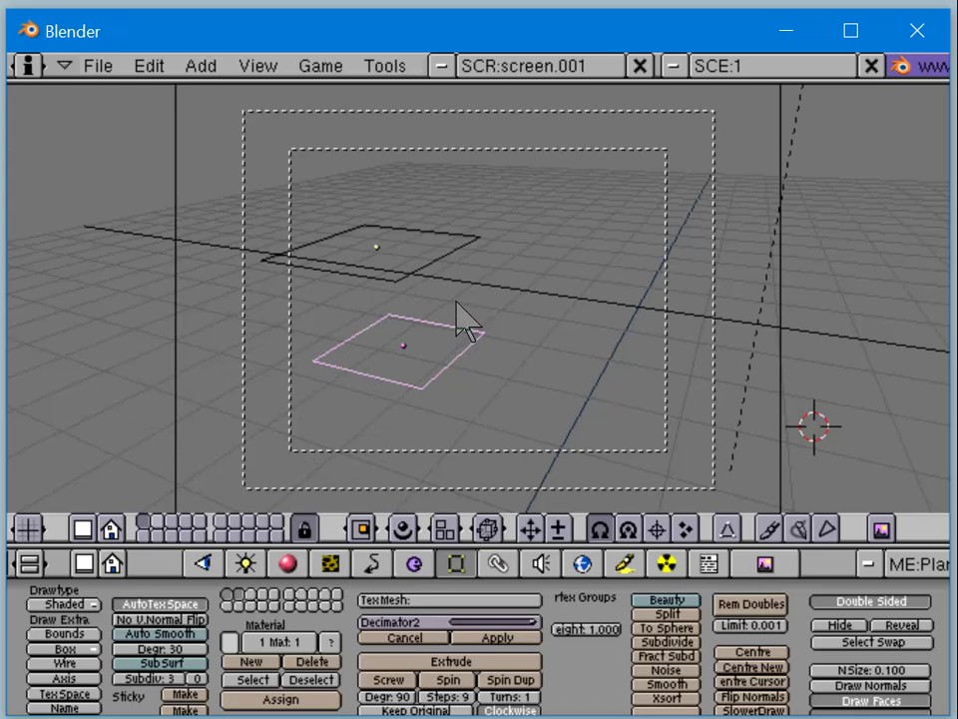
pyautogui.press('F12')
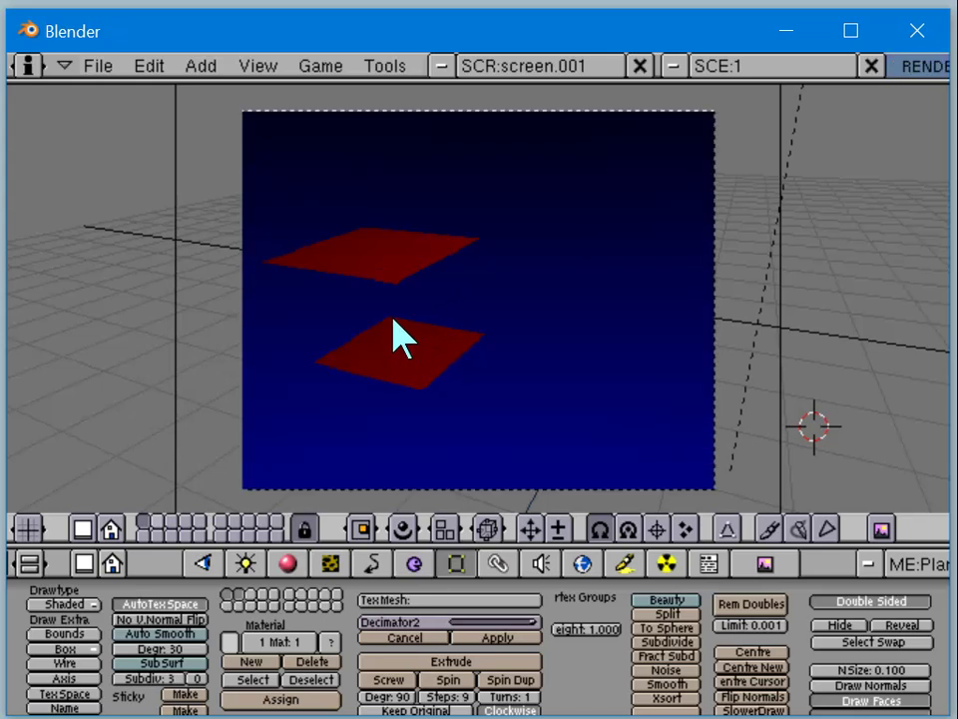
pyautogui.press('Escape')
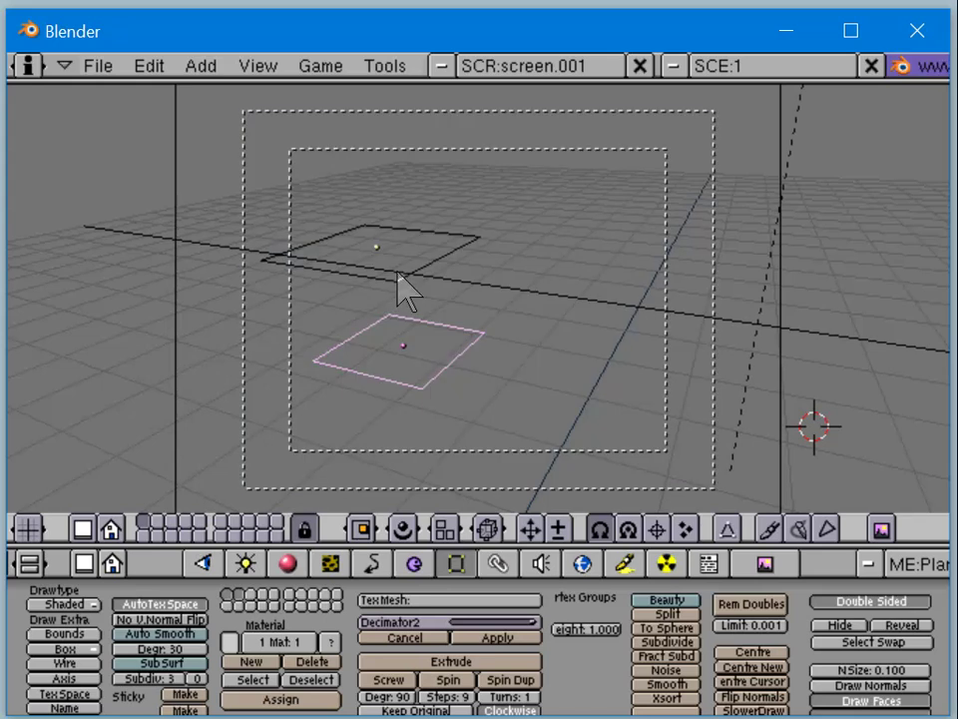
# Show only layer 2 and render it, re-rendering after orbiting to see both green planes.
pyautogui.keyDown('shift'); pyautogui.click(156, 522); pyautogui.keyUp('shift')
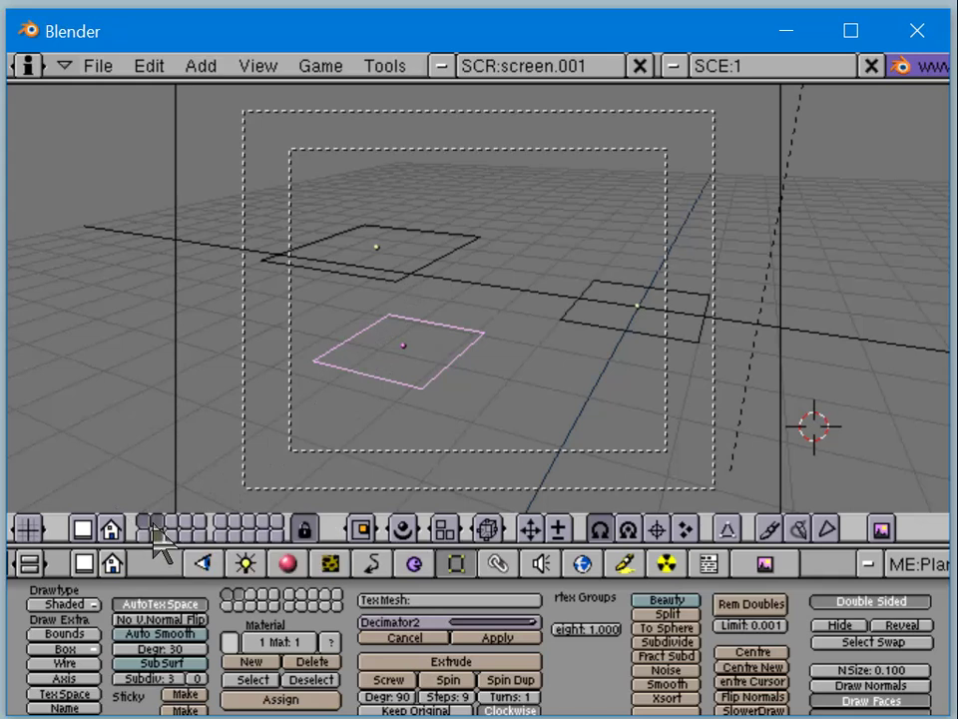
pyautogui.keyDown('shift'); pyautogui.click(171, 535); pyautogui.keyUp('shift')
pyautogui.keyDown('shift'); pyautogui.click(171, 537); pyautogui.keyUp('shift')
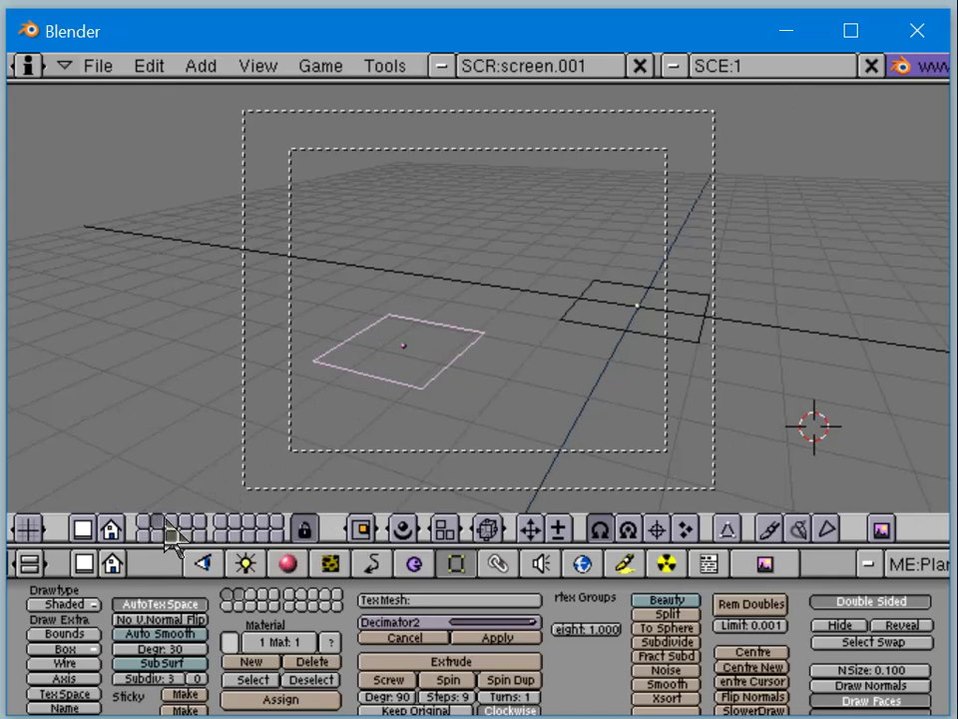
pyautogui.press('F12')
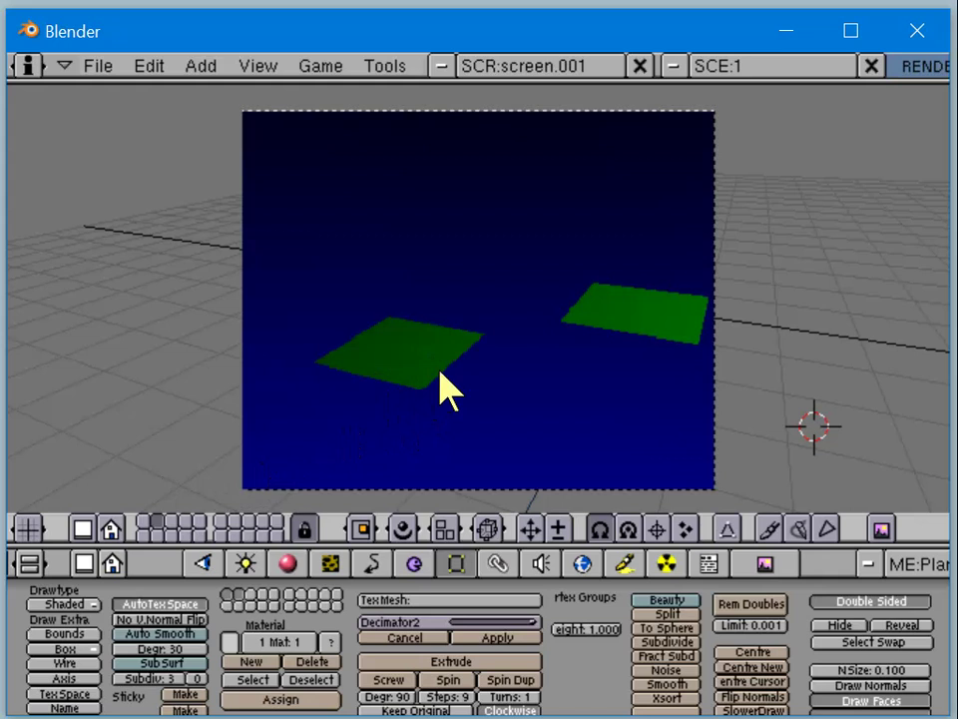
pyautogui.press('Escape')
pyautogui.moveTo(530, 406); pyautogui.dragTo(402, 429, button='middle')
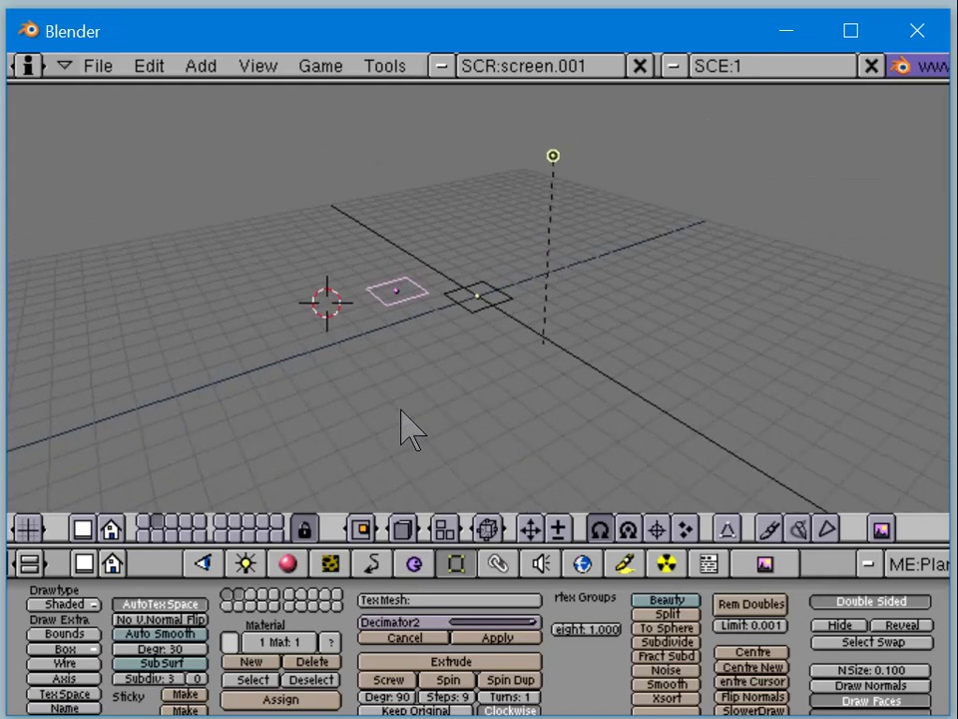
pyautogui.moveTo(353, 386); pyautogui.dragTo(461, 364, button='middle')
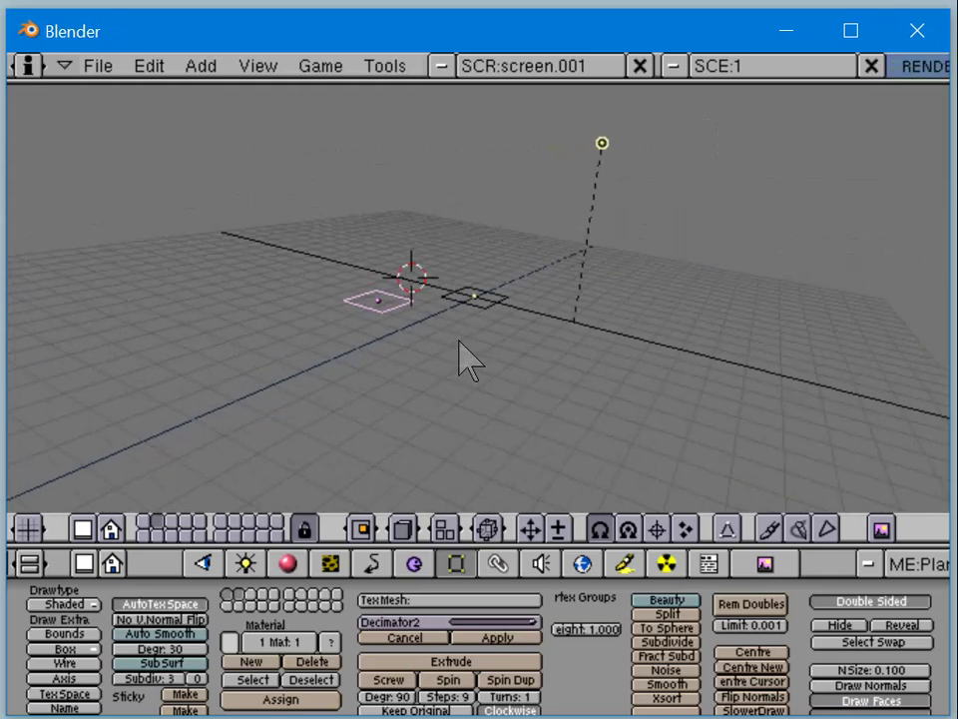
pyautogui.press('F12')
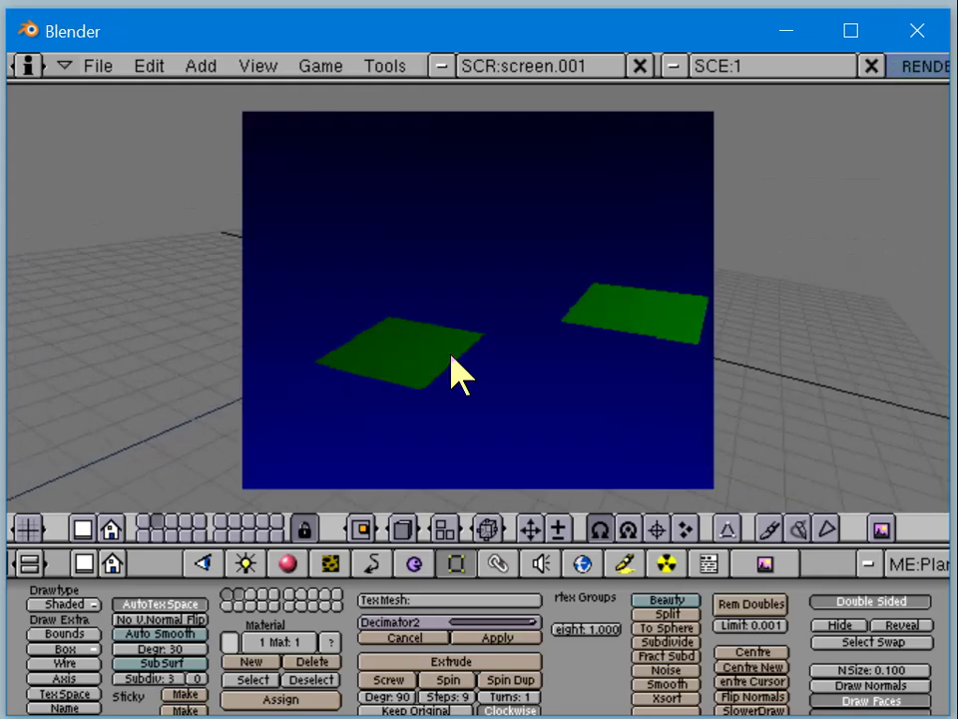
# Show layers 1 and 2 together and render the red, yellow and green planes.
pyautogui.press('Escape')
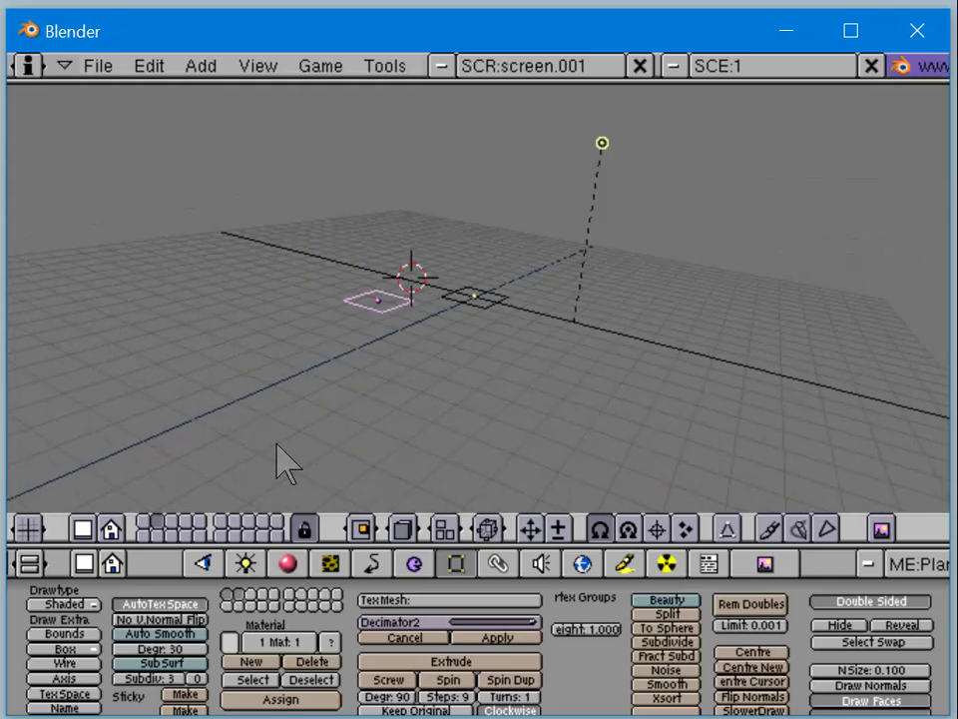
pyautogui.click(152, 529)
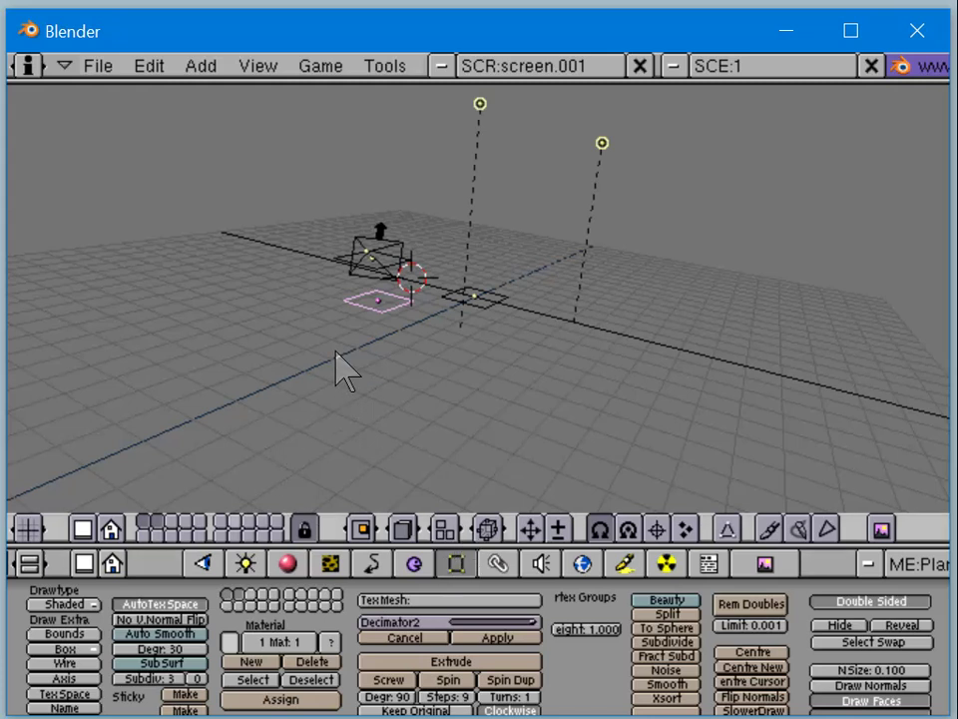
pyautogui.press('F12')
pyautogui.press('Escape')
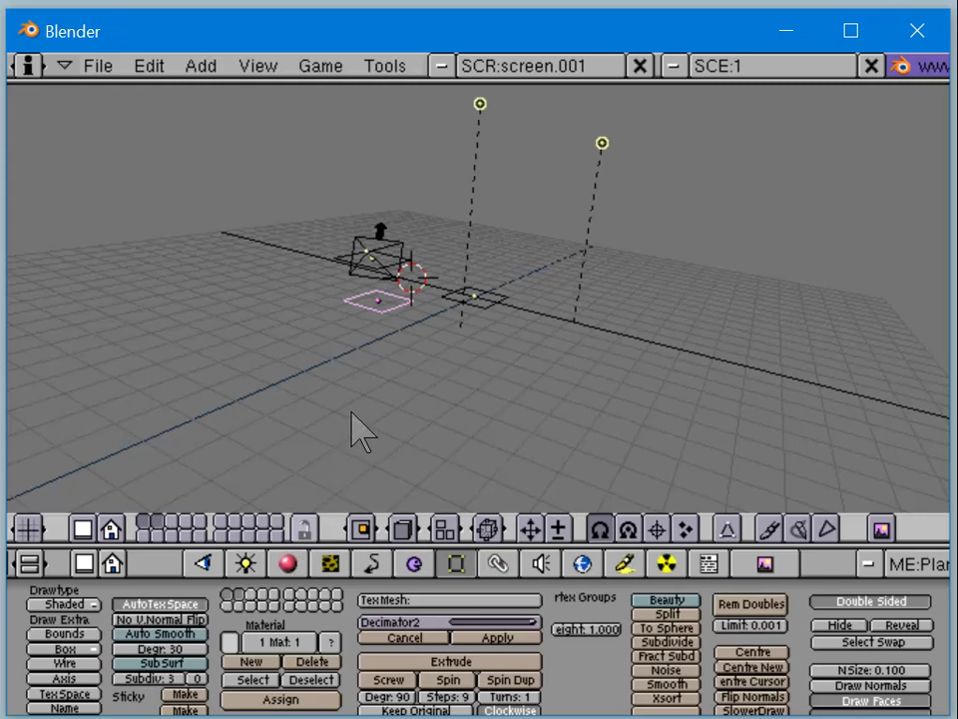
# Render an empty layer for comparison, then bring the scene's layers back into view.
pyautogui.click(222, 520)
pyautogui.press('F12')
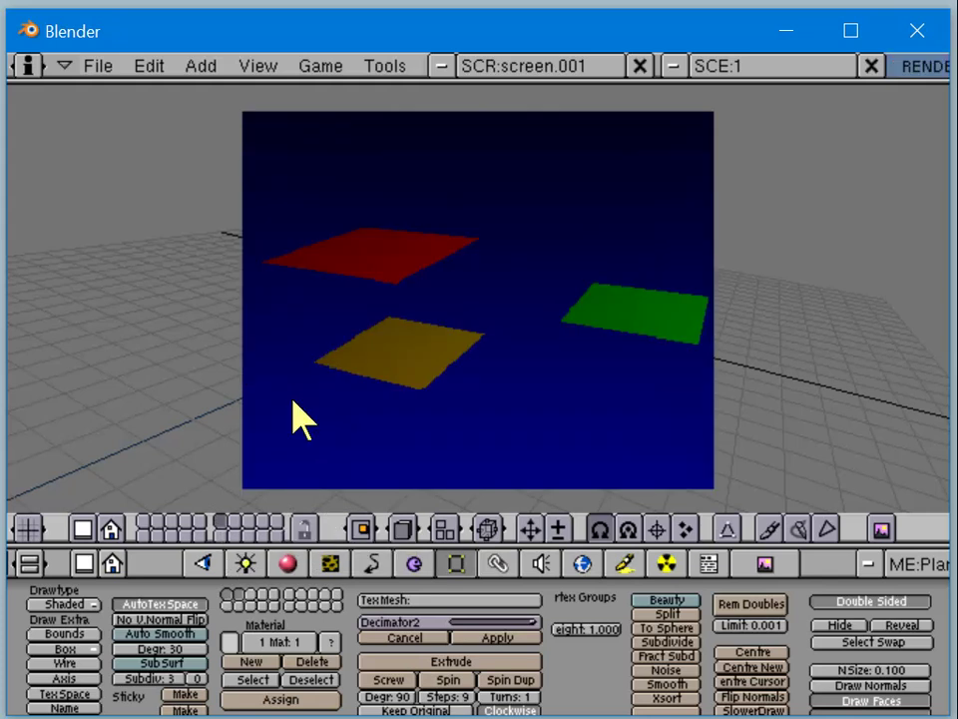
pyautogui.press('Escape')
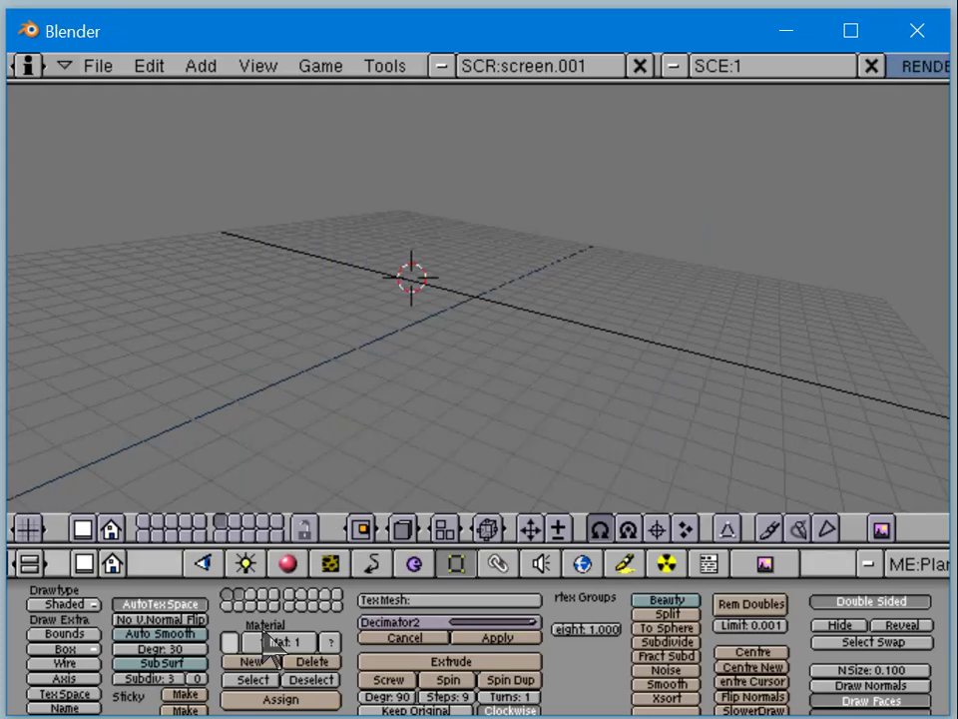
pyautogui.click(306, 531)
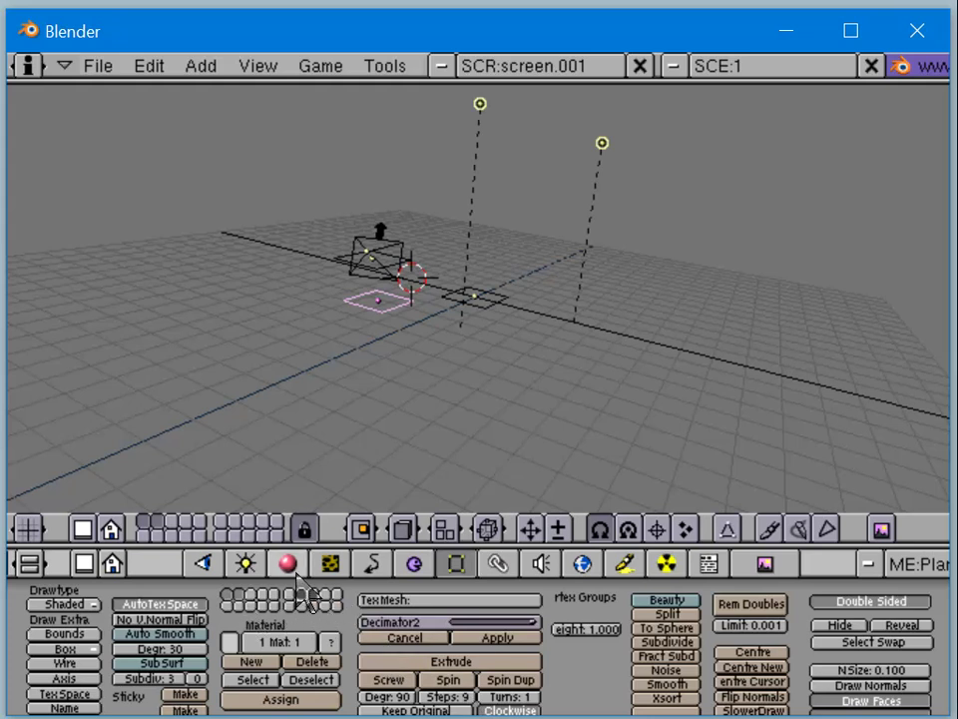
# Select the plane beside the camera and move it onto another layer.
pyautogui.press('m')
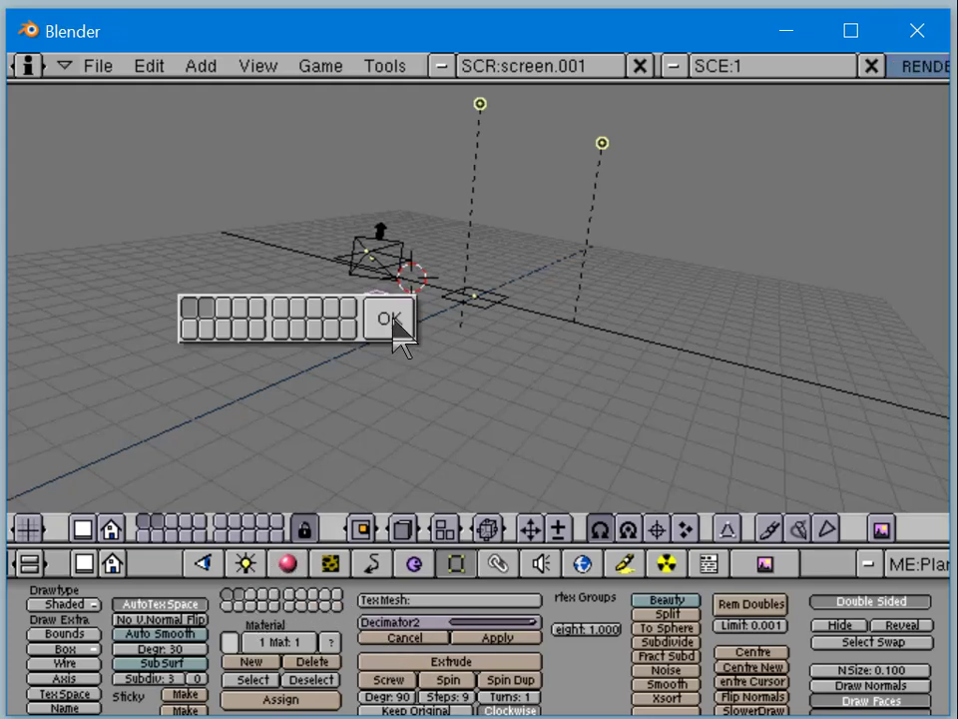
pyautogui.click(393, 320)
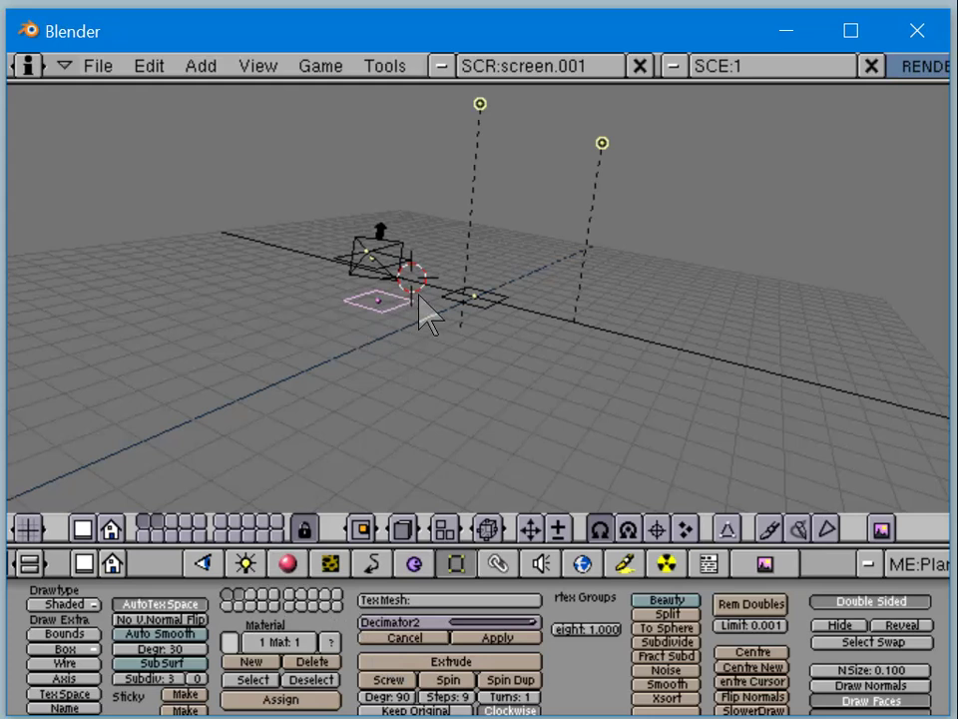
pyautogui.rightClick(465, 318)
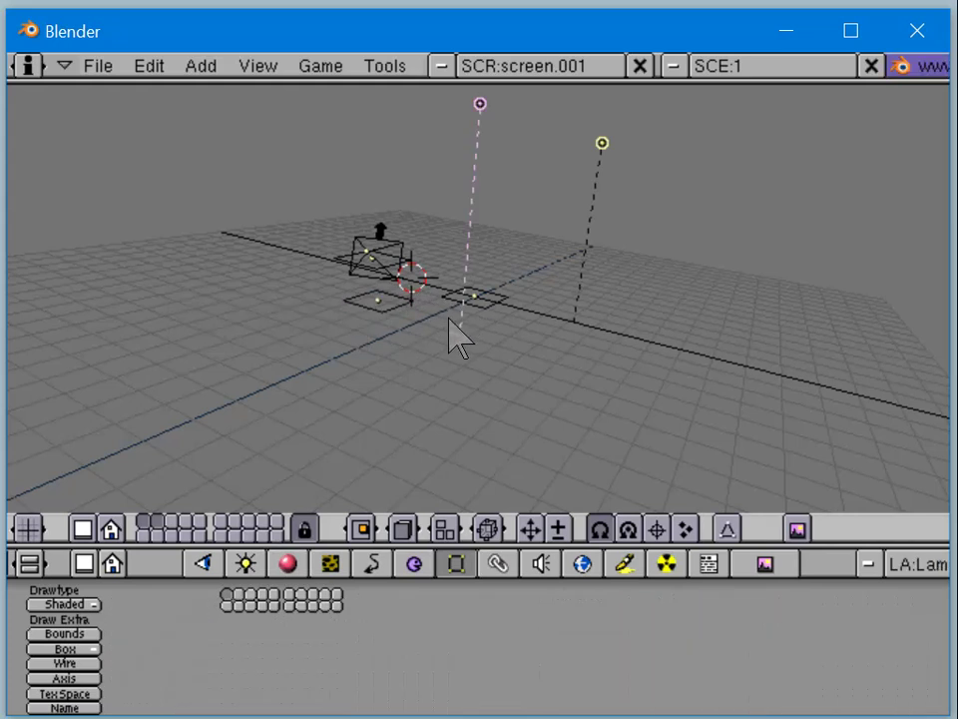
pyautogui.rightClick(571, 298)
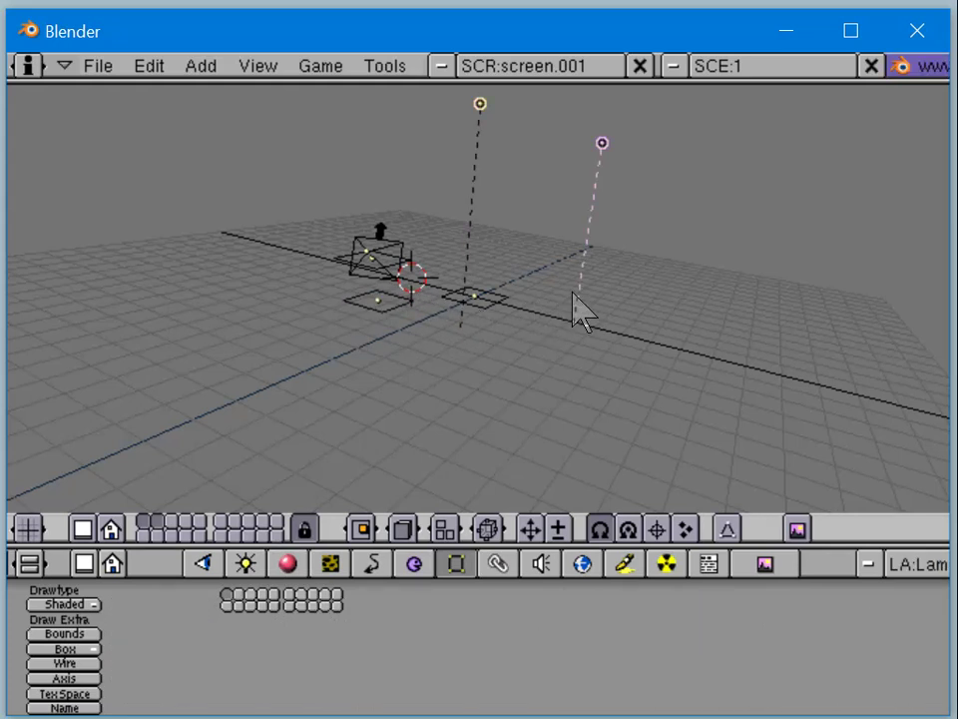
pyautogui.rightClick(470, 312)
pyautogui.rightClick(367, 271)
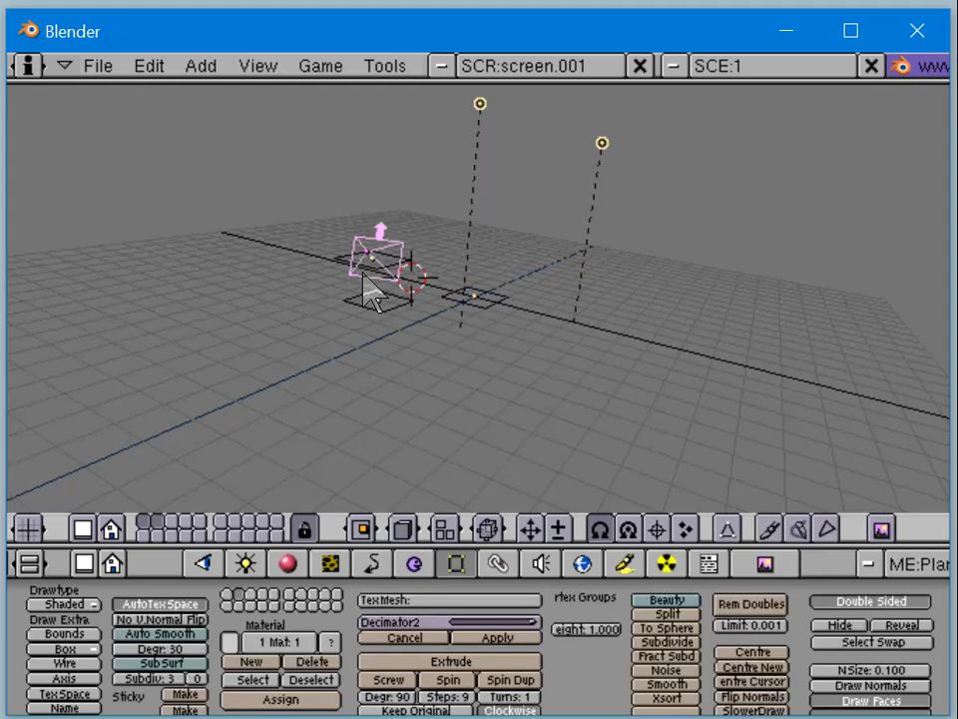
pyautogui.rightClick(365, 265)
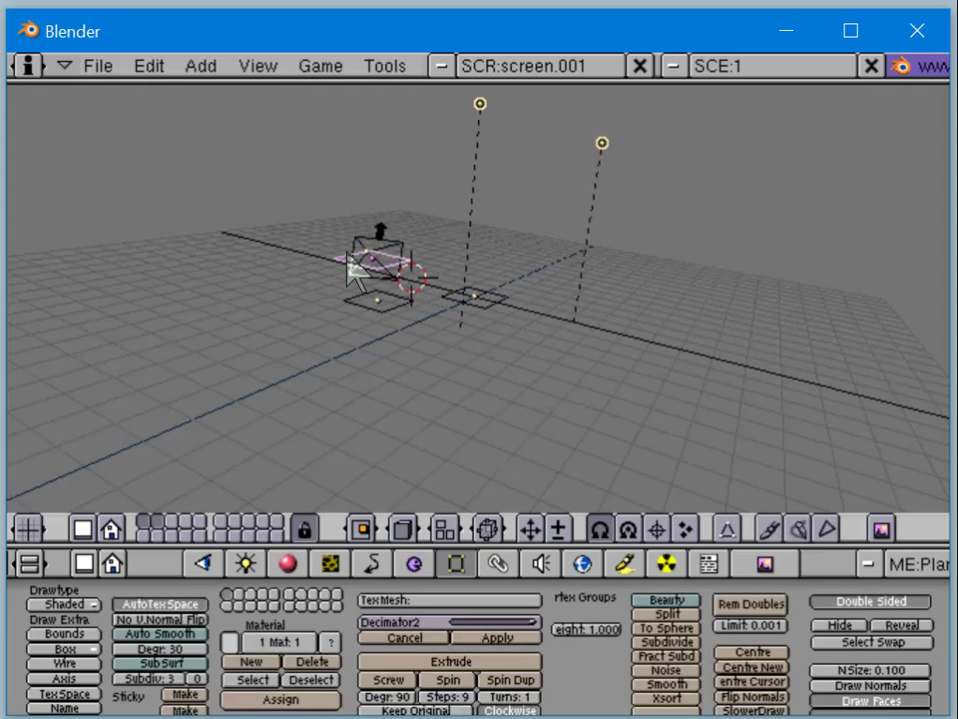
pyautogui.press('m')
pyautogui.click(352, 331)
# Move the 3D cursor forward and orbit the view to bring both lamps into sight.
pyautogui.click(348, 339)
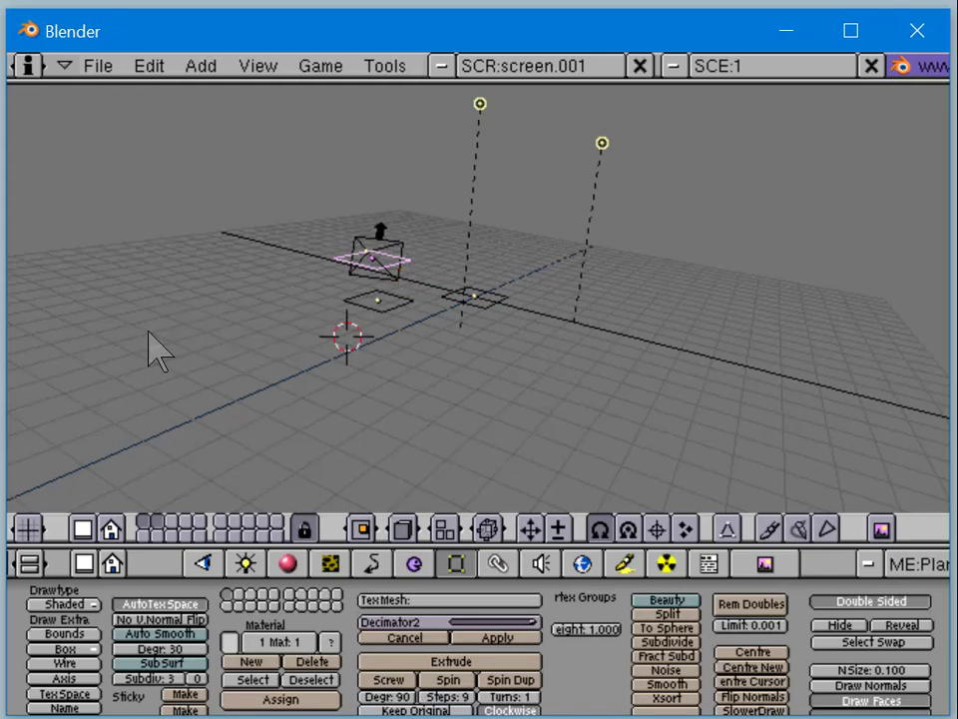
pyautogui.moveTo(434, 364); pyautogui.dragTo(392, 423, button='middle')
pyautogui.scroll(4, 459, 399)
pyautogui.scroll(-5, 468, 400)
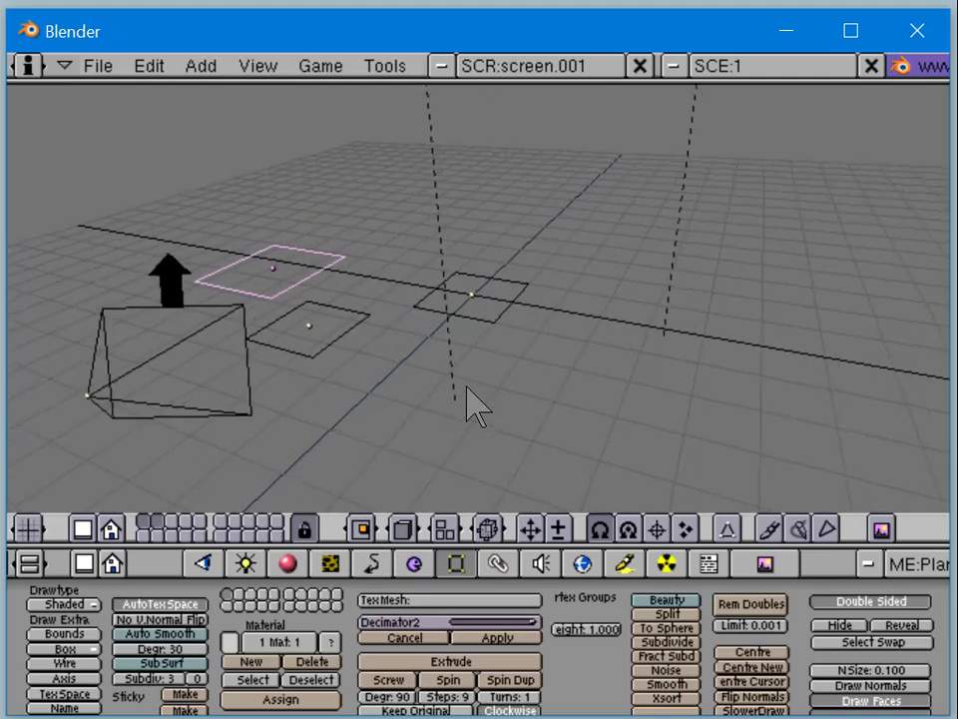
pyautogui.moveTo(469, 414); pyautogui.dragTo(469, 451, button='middle')
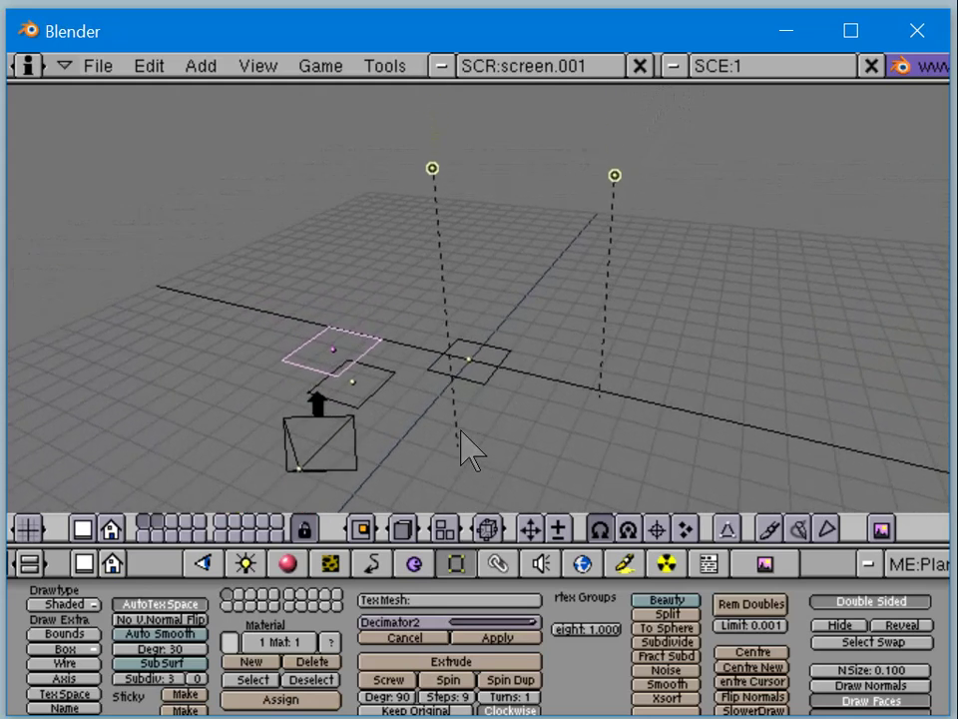